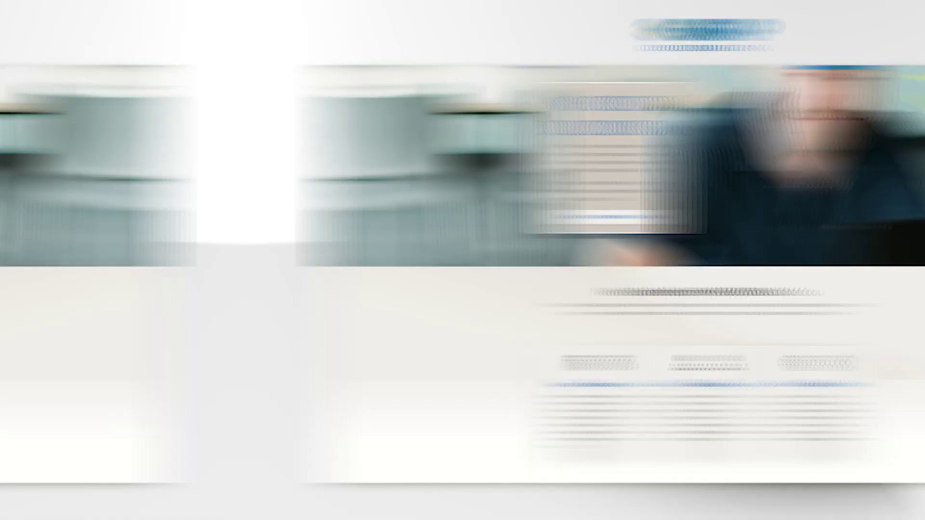
Scroll down through the GAP Consulting company homepage.
scroll(783, 340, down, 5)
scroll(783, 339, down, 10)
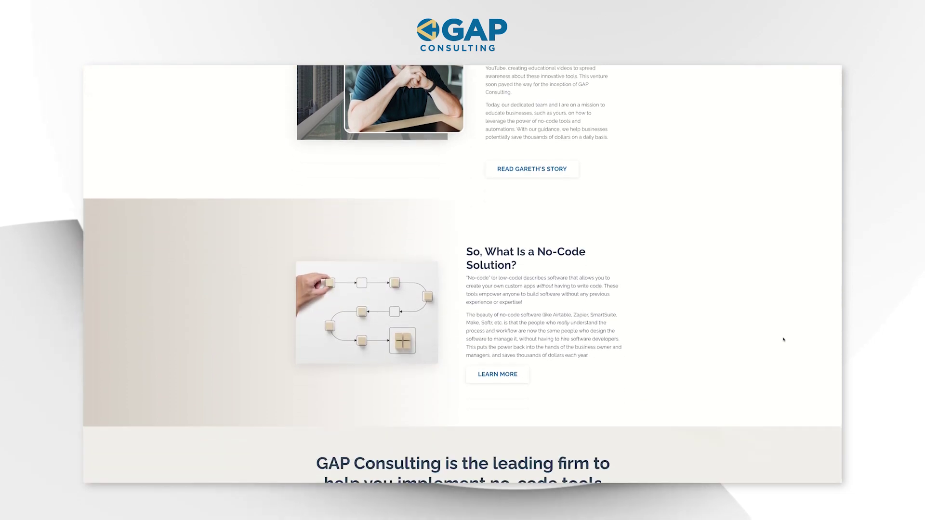
scroll(783, 340, down, 5)
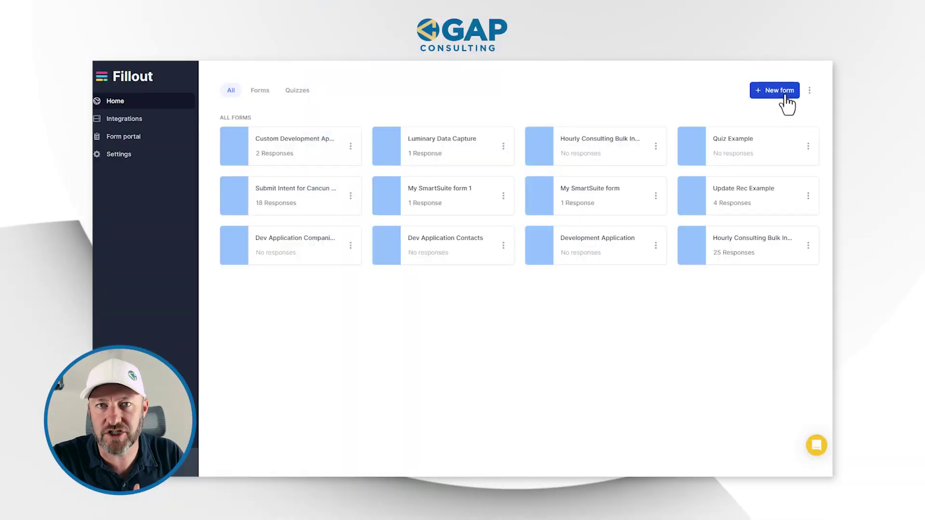
Start a new Connect → Airtable form using the Plain theme and proceed.
click(785, 97)
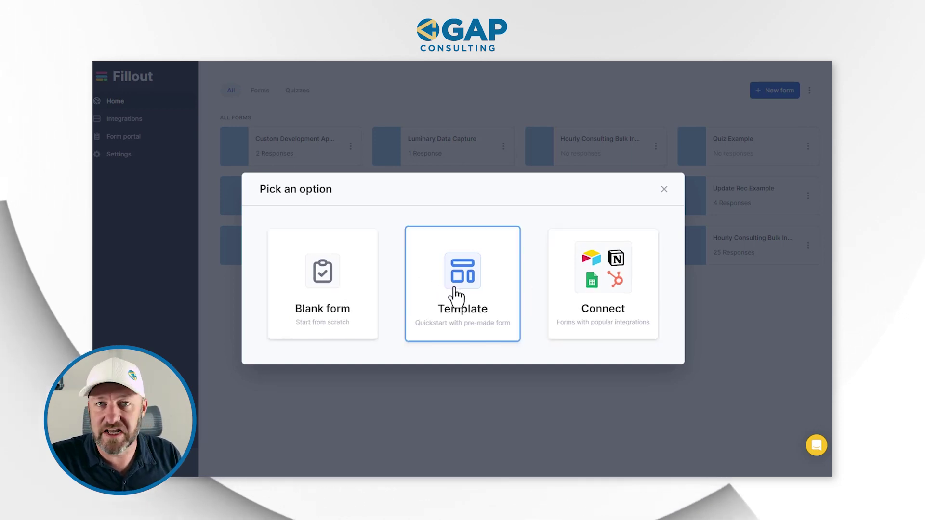
click(594, 288)
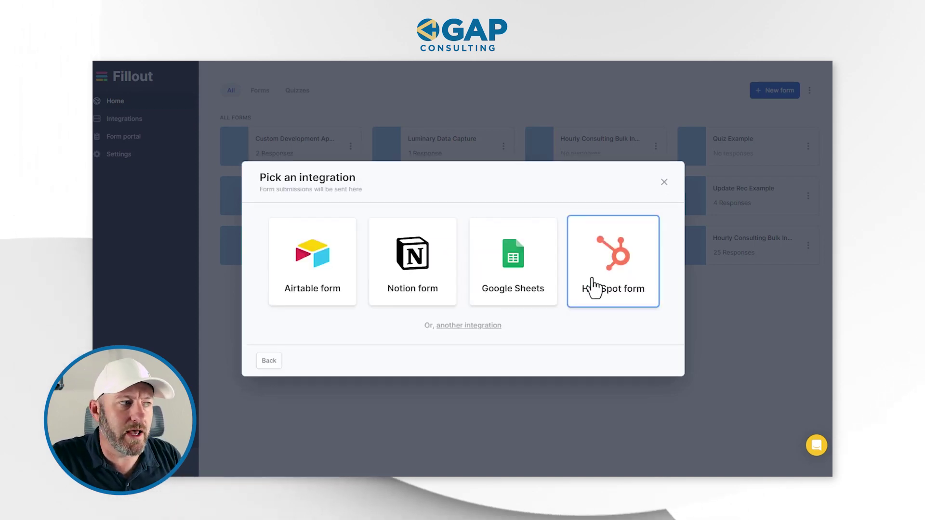
click(318, 273)
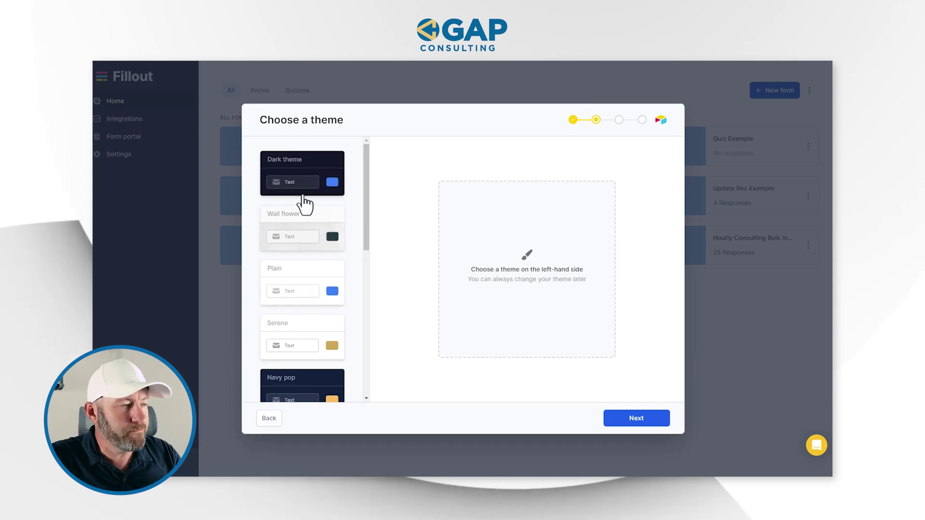
scroll(300, 259, down, 5)
scroll(300, 259, up, 5)
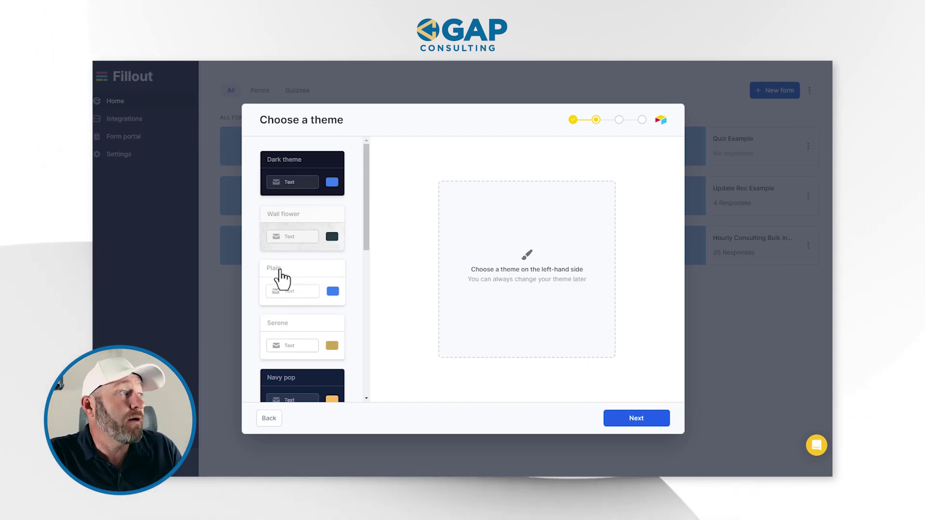
click(282, 279)
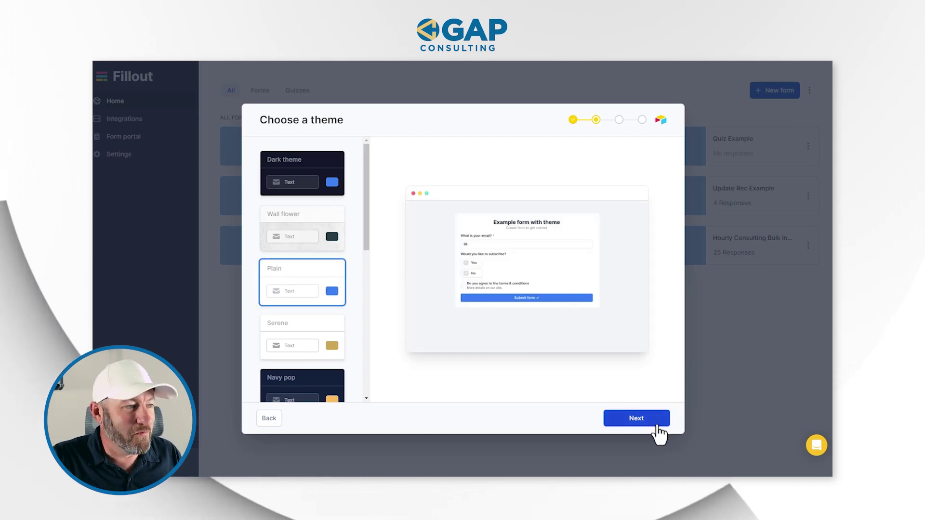
click(639, 421)
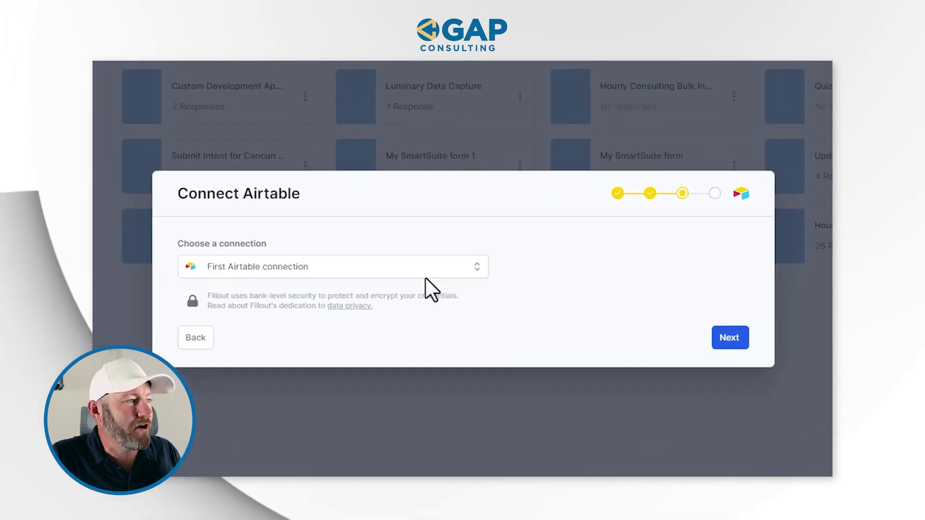
Use the First Airtable connection for the new form.
click(380, 270)
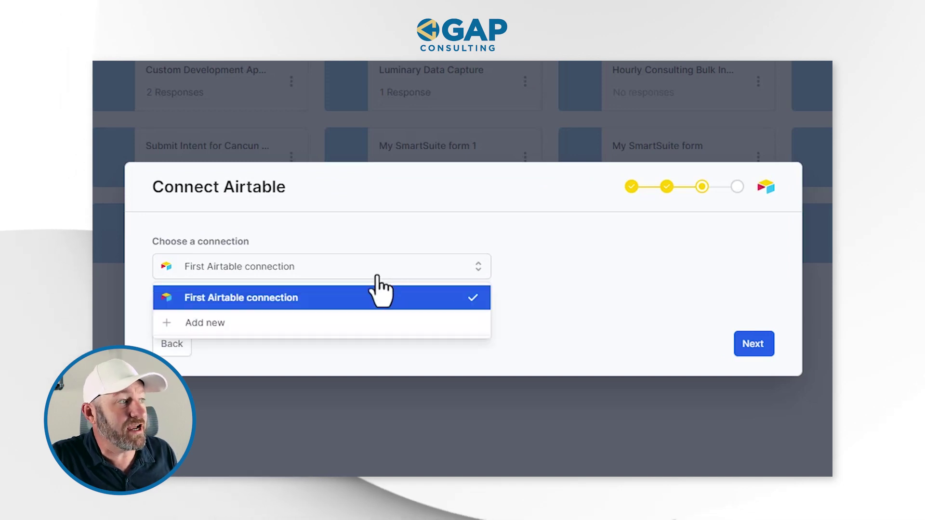
click(359, 297)
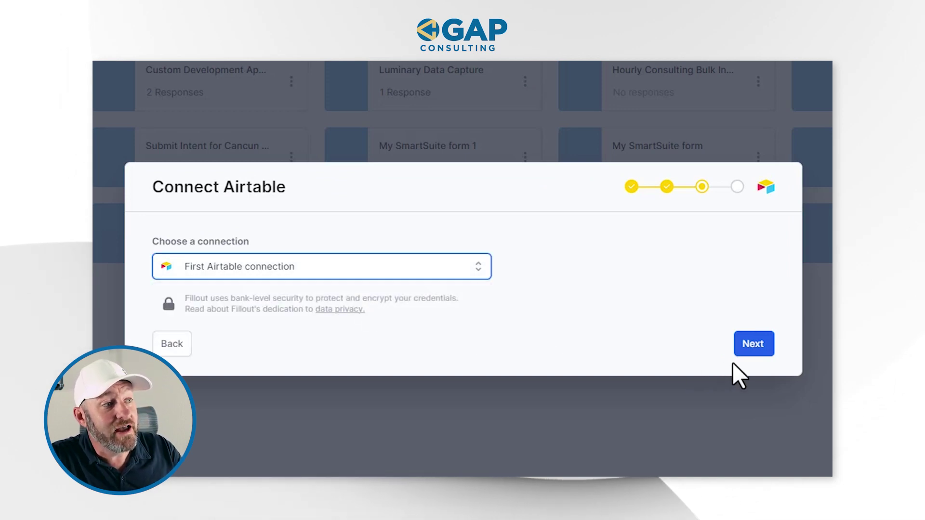
click(752, 344)
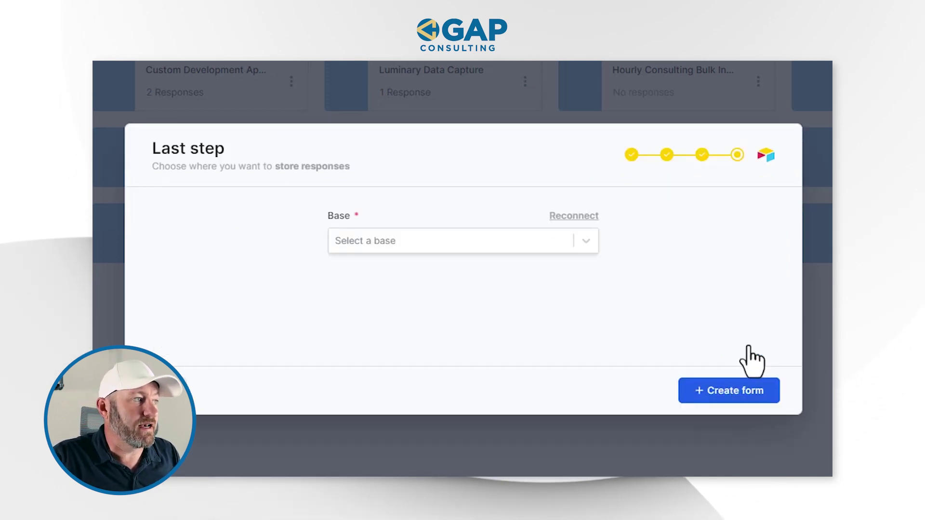
Store responses in the Fillout Example base's Application table and create the form.
click(444, 243)
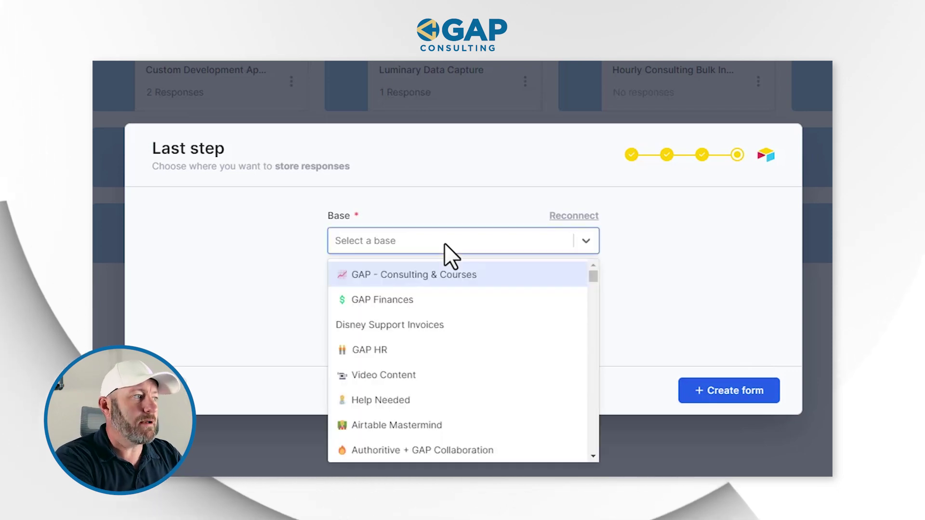
text(fillou)
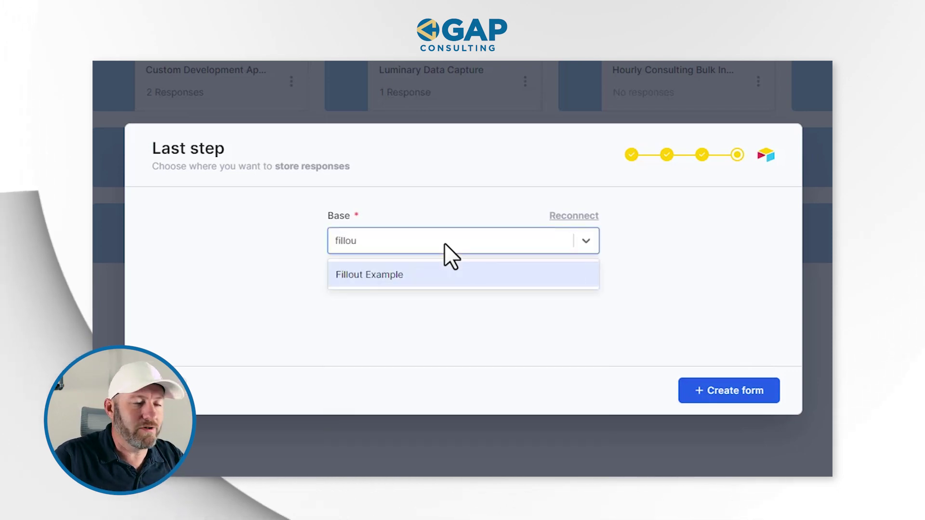
click(437, 273)
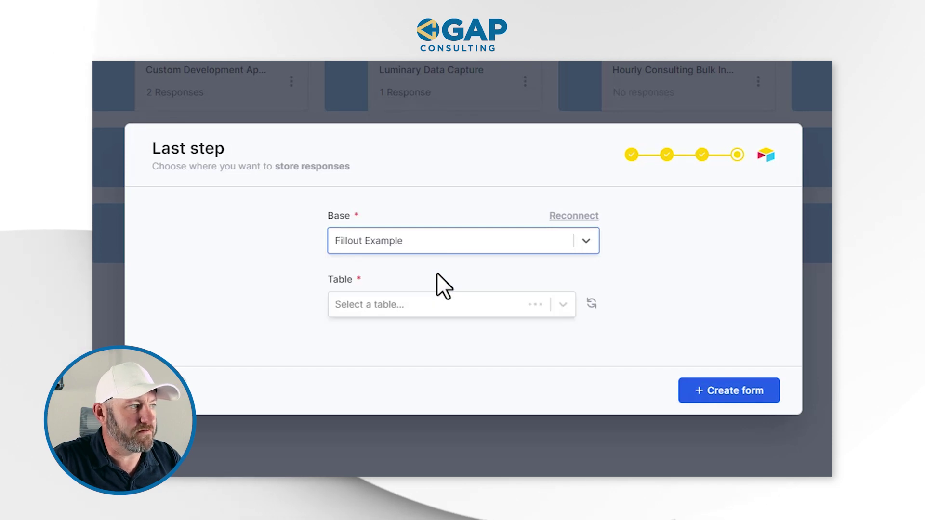
click(454, 309)
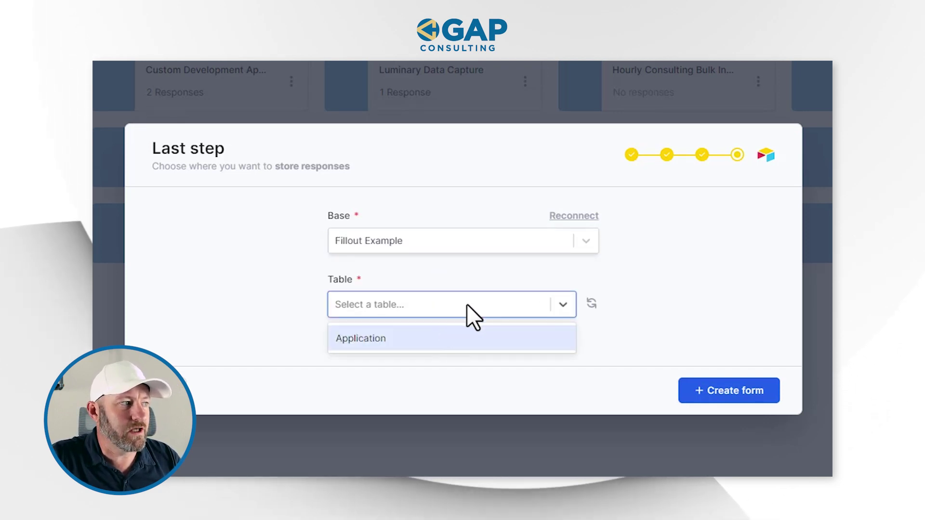
click(444, 341)
click(747, 396)
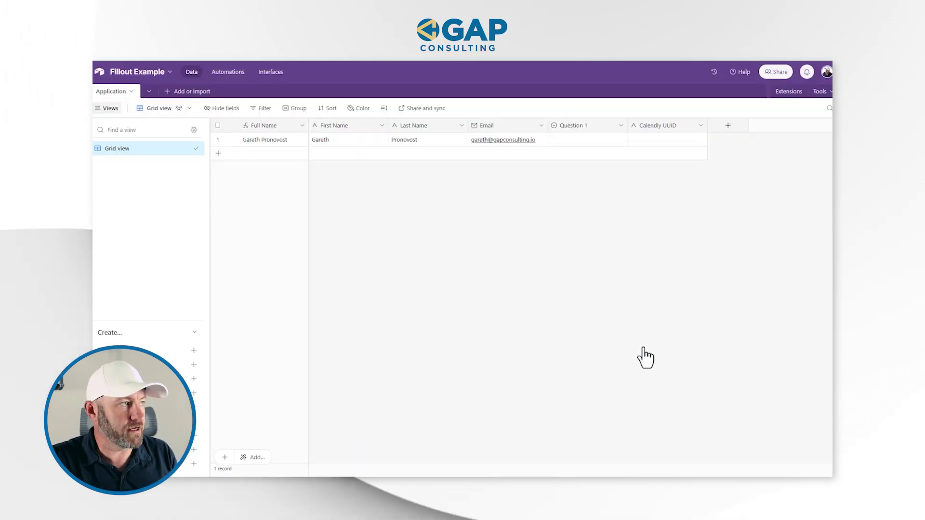
Inspect the First Name, Last Name, Question 1 and Calendly UUID cells in the Application table.
click(347, 141)
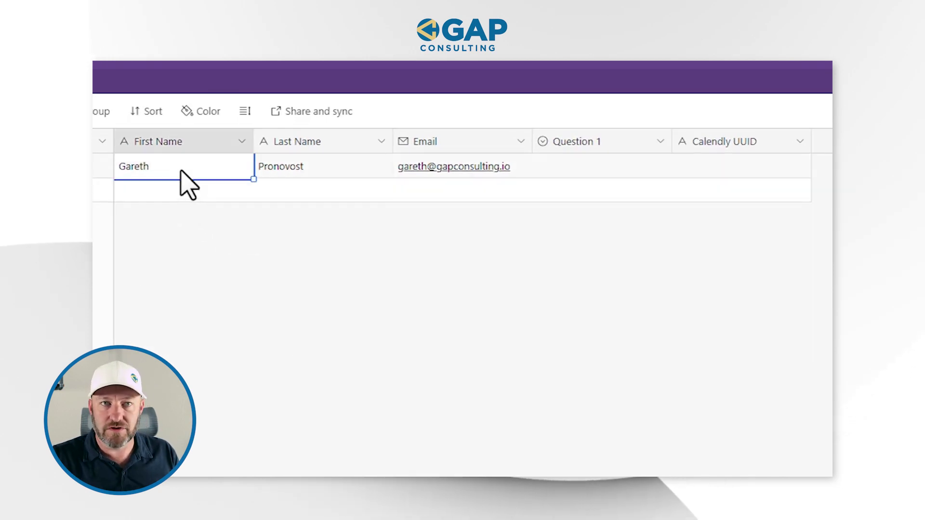
click(350, 182)
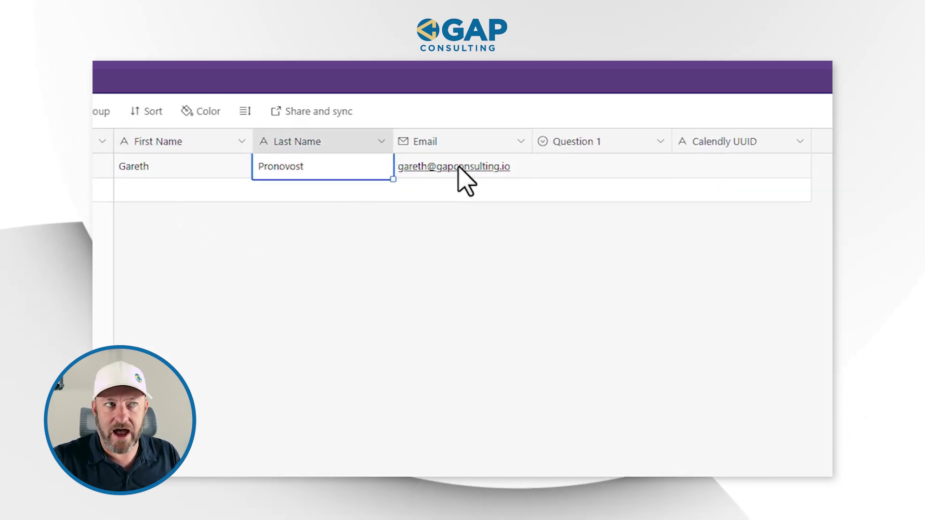
click(586, 172)
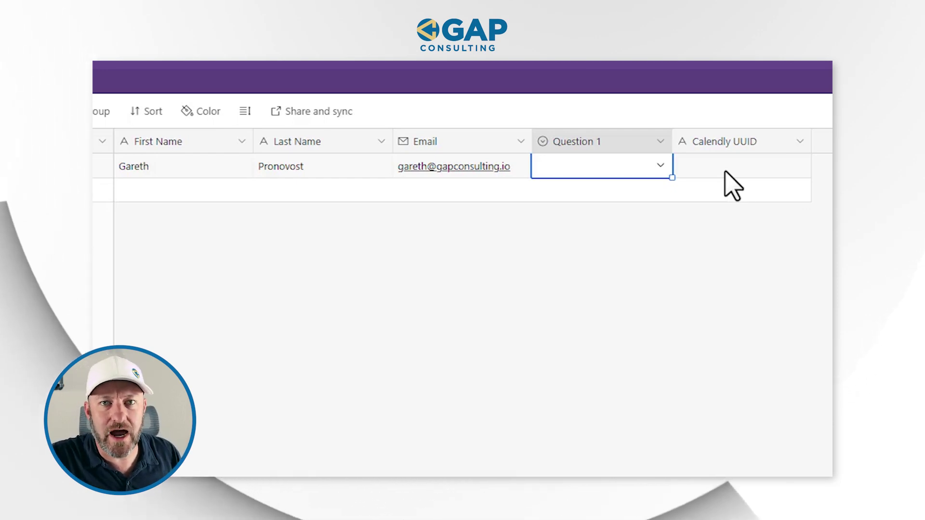
click(696, 365)
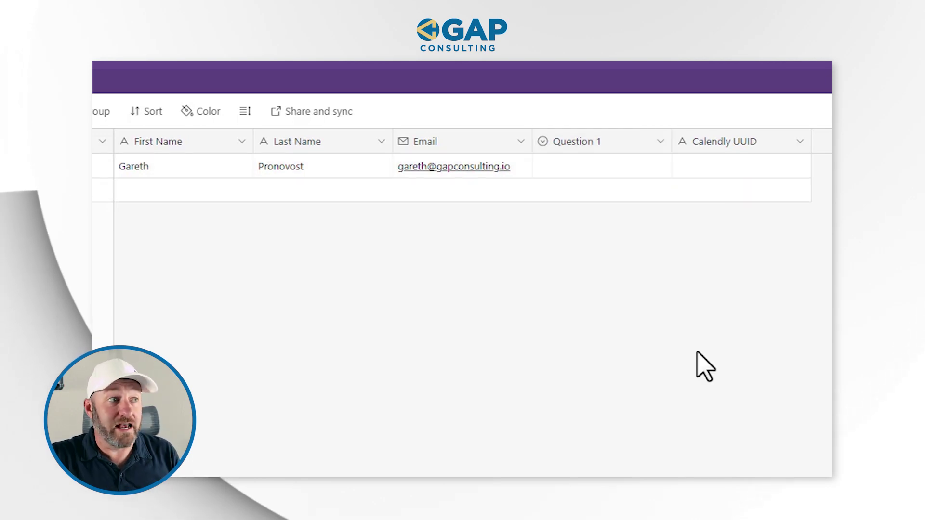
click(744, 176)
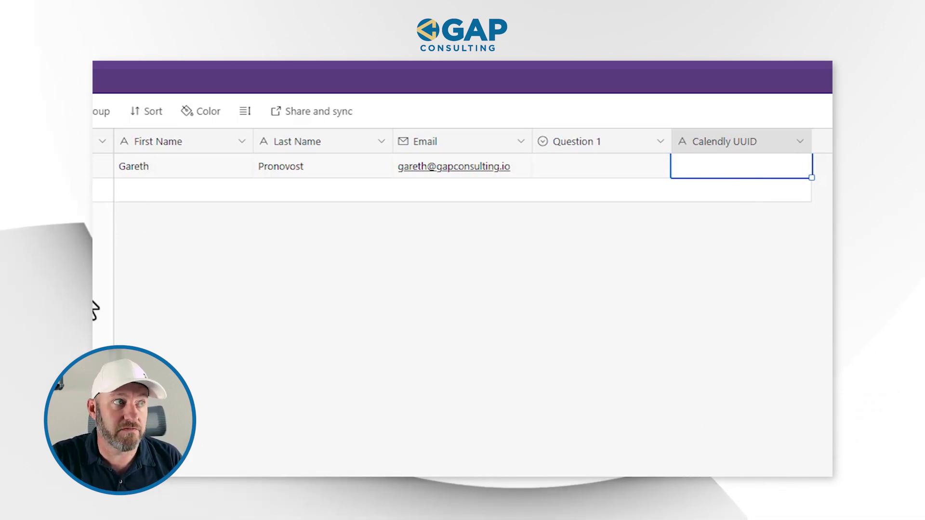
click(380, 415)
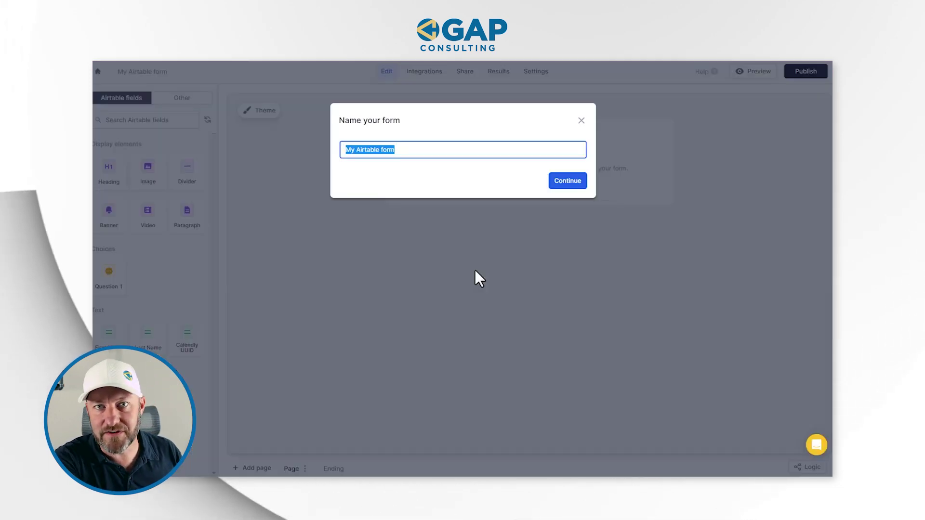
Rename the form to 'Calendly Integration Form'.
triple_click(410, 149)
text(Calendly)
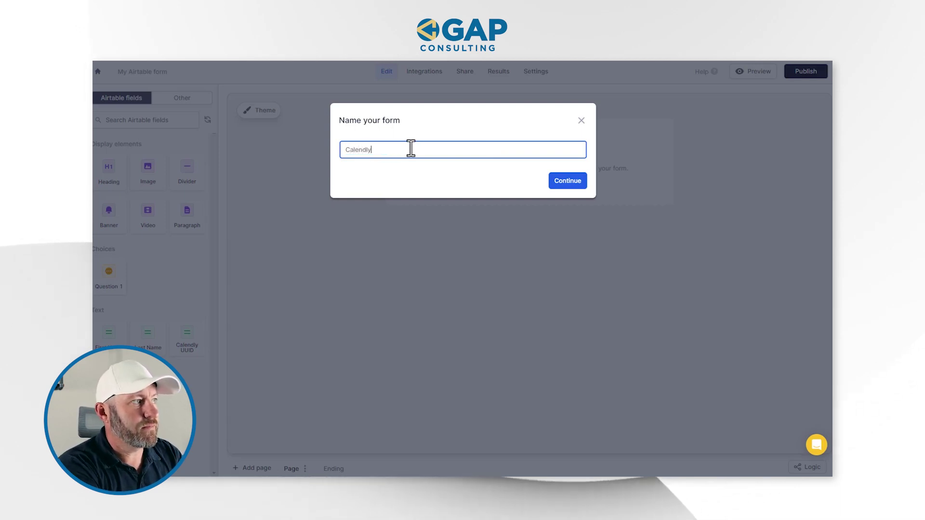
text( Integrea)
key(BackSpace)
key(BackSpace)
text(ation Form)
key(Return)
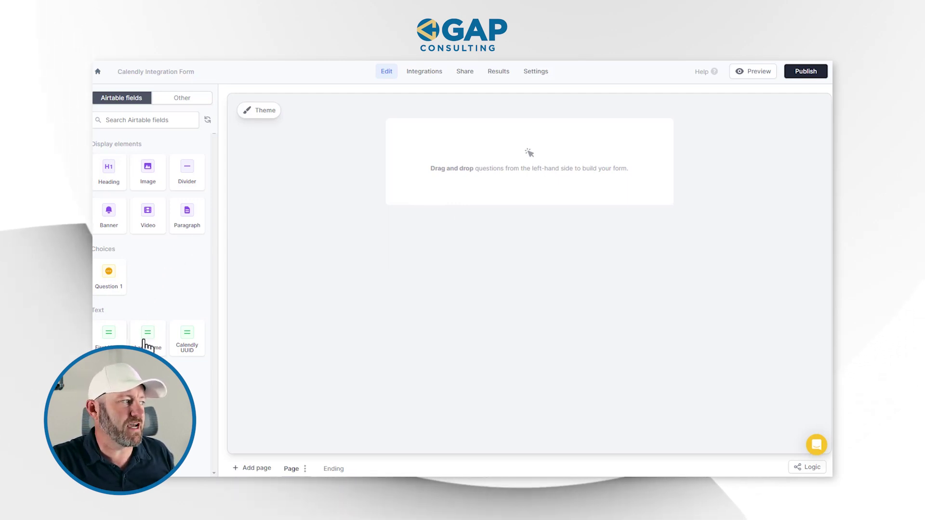
Add the First Name, Last Name, Email and Question 1 fields to the form.
click(103, 343)
click(119, 343)
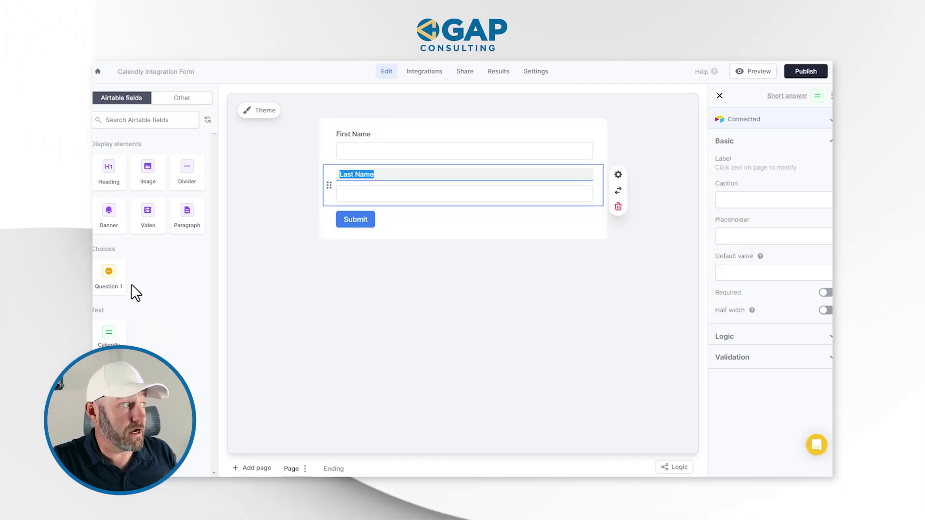
click(109, 381)
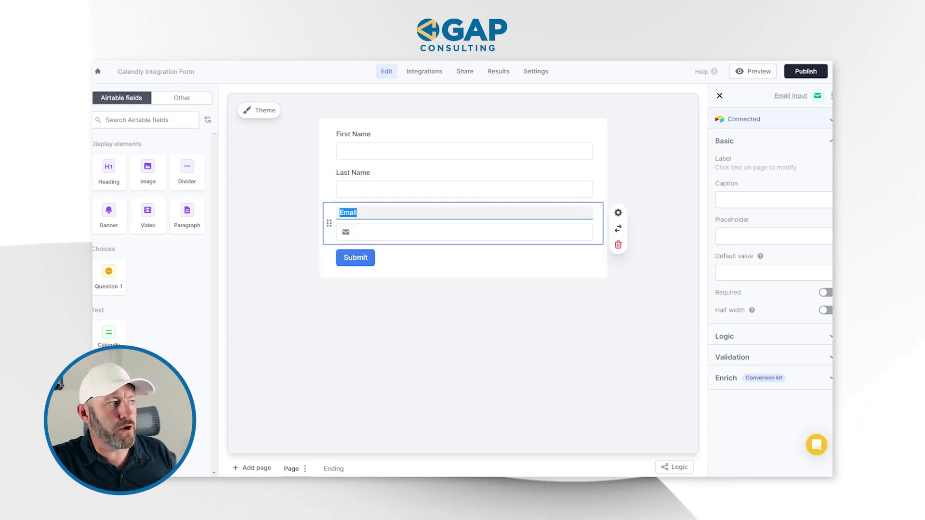
click(112, 278)
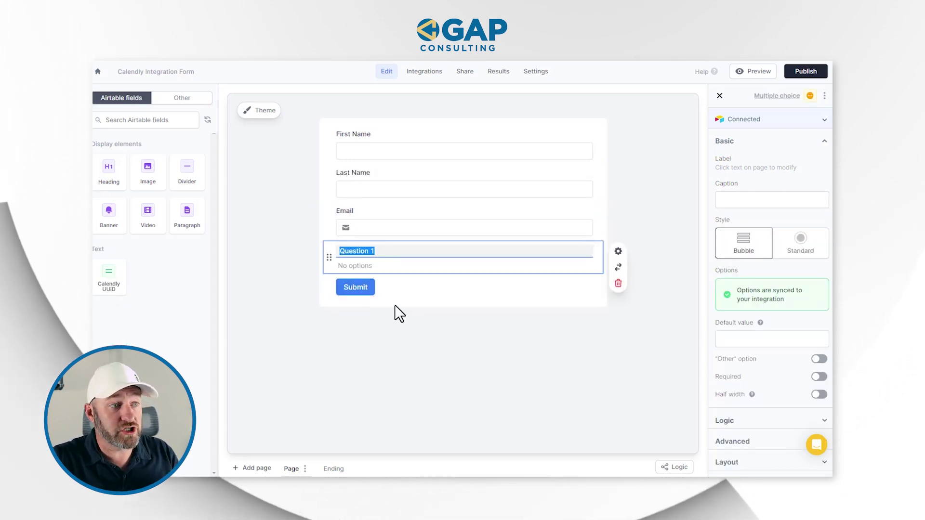
Make Last Name and First Name half width and drag Last Name beside First Name.
click(530, 185)
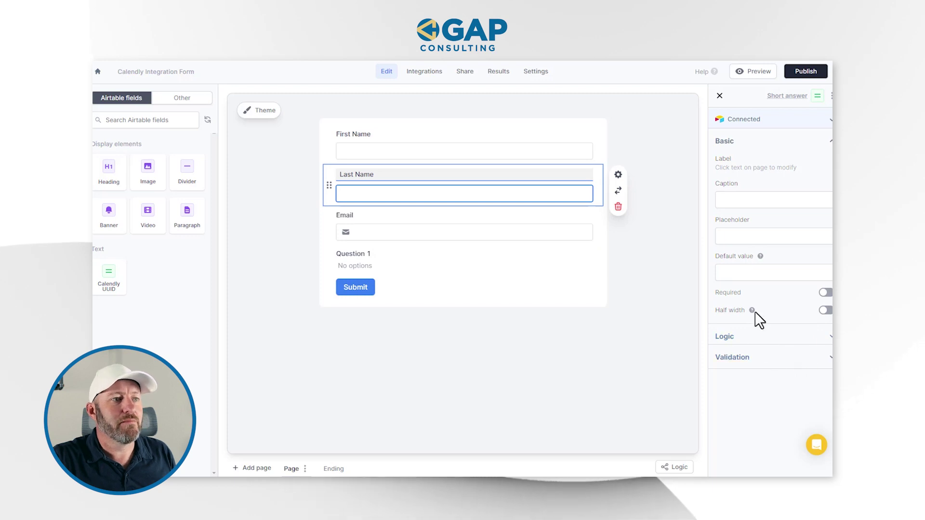
click(824, 311)
click(478, 147)
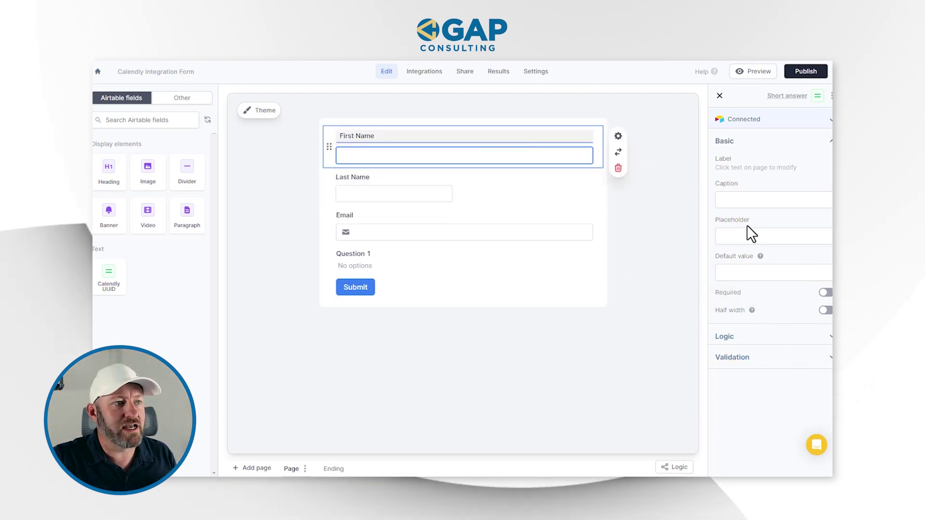
click(824, 311)
drag(329, 187, 504, 149)
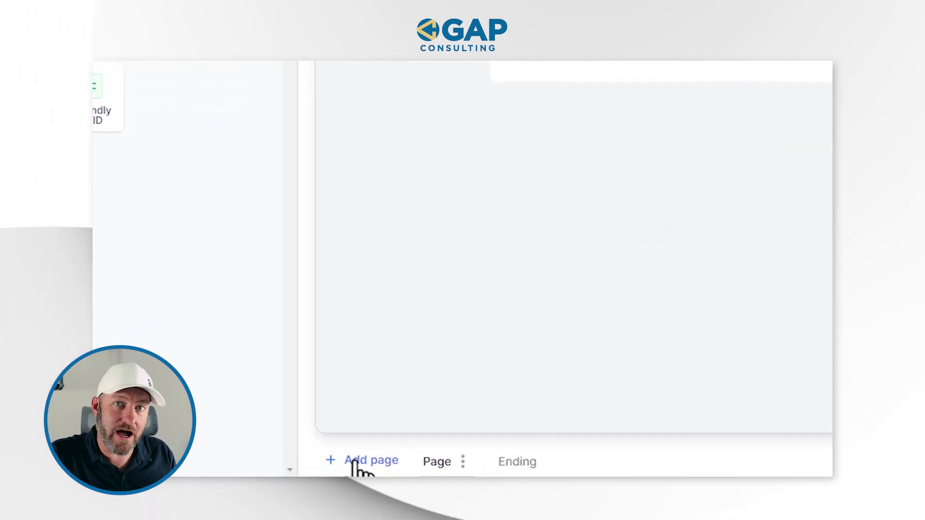
Add a new Calendly scheduling page to the form.
click(355, 461)
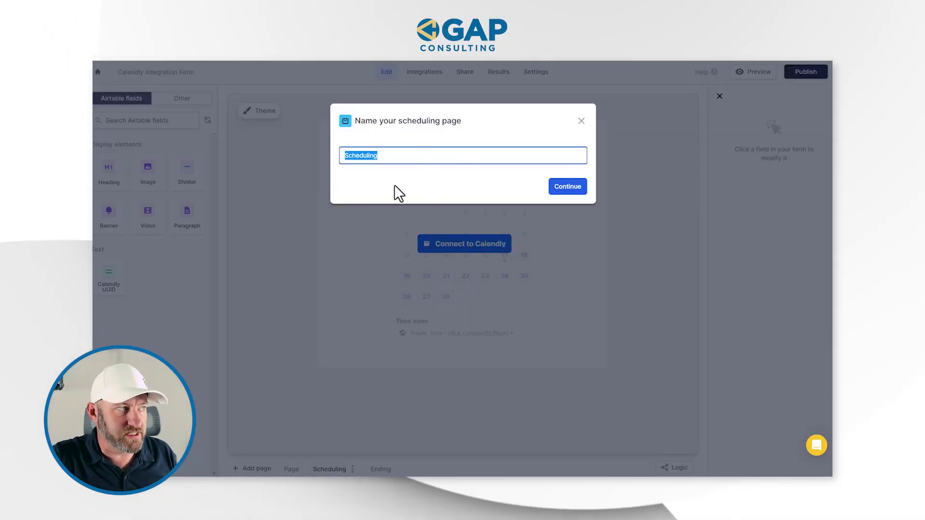
Confirm the Scheduling page name, connect Calendly, and choose the Built 2 Scale Feedback event.
click(582, 190)
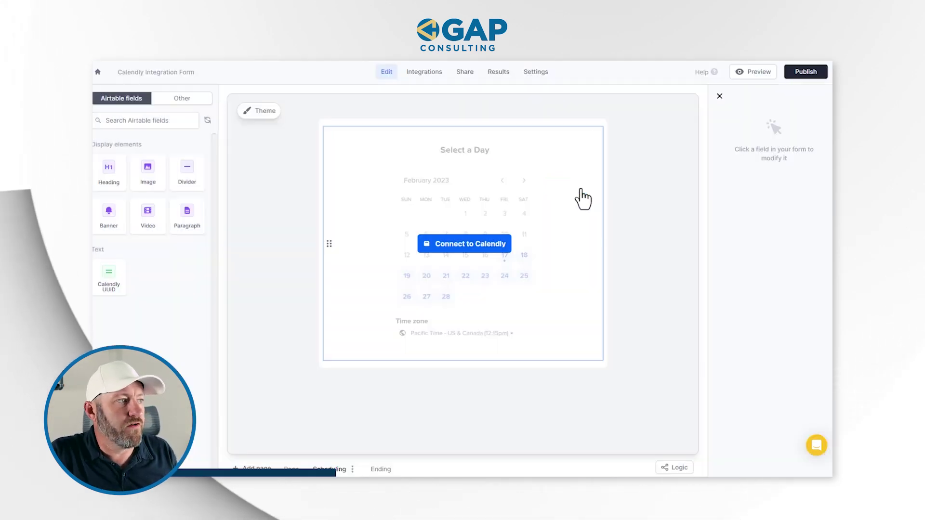
click(487, 247)
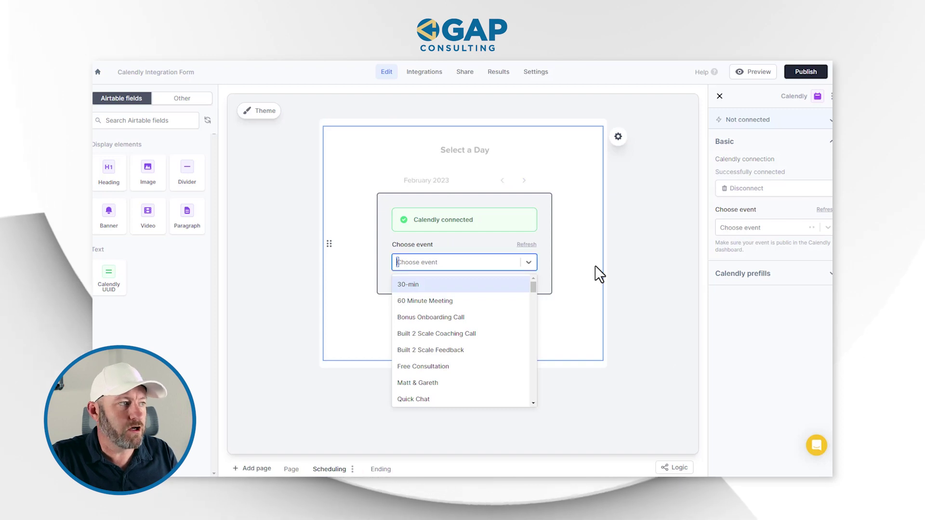
scroll(482, 352, down, 10)
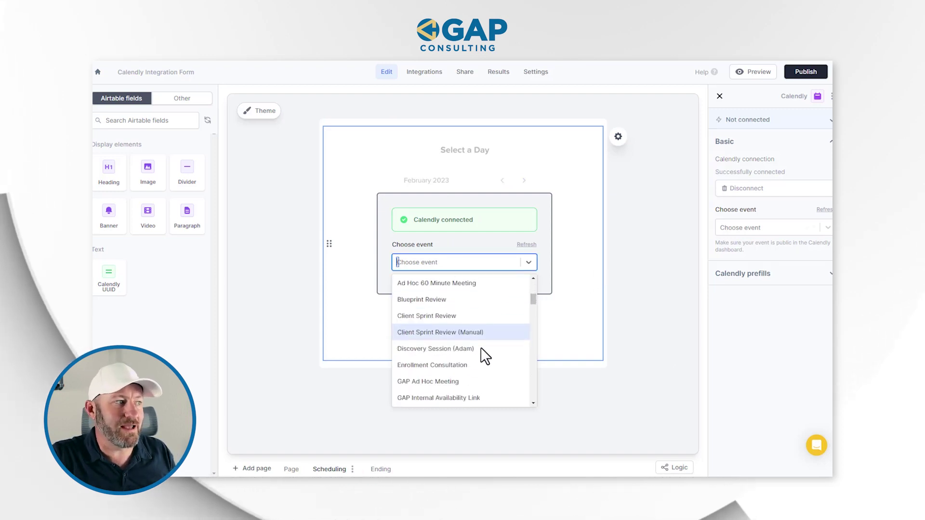
scroll(472, 381, up, 10)
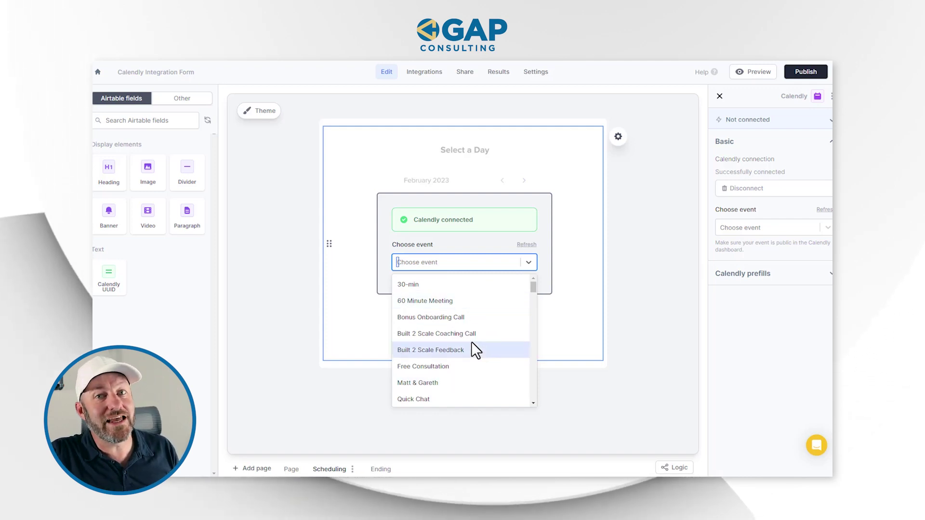
click(430, 349)
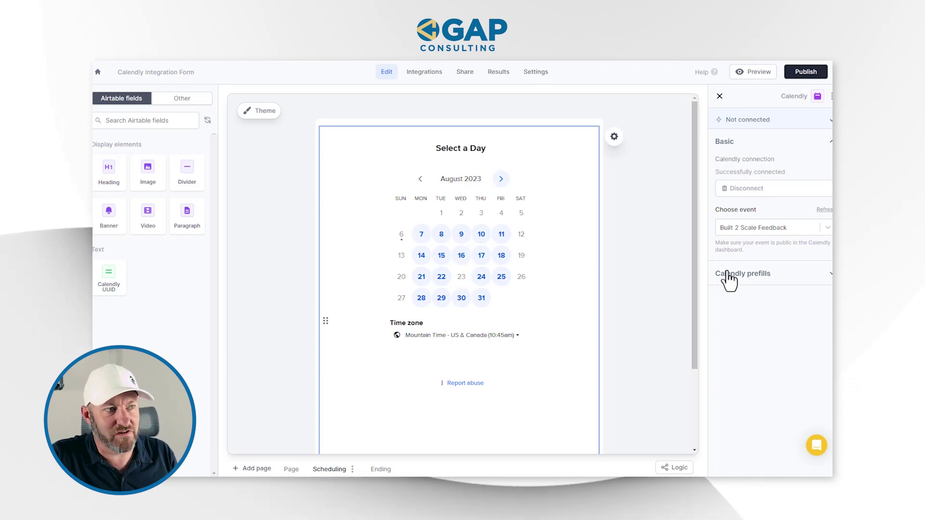
Show the Calendly prefills and insert the First Name and Last Name answers into Email.
click(744, 274)
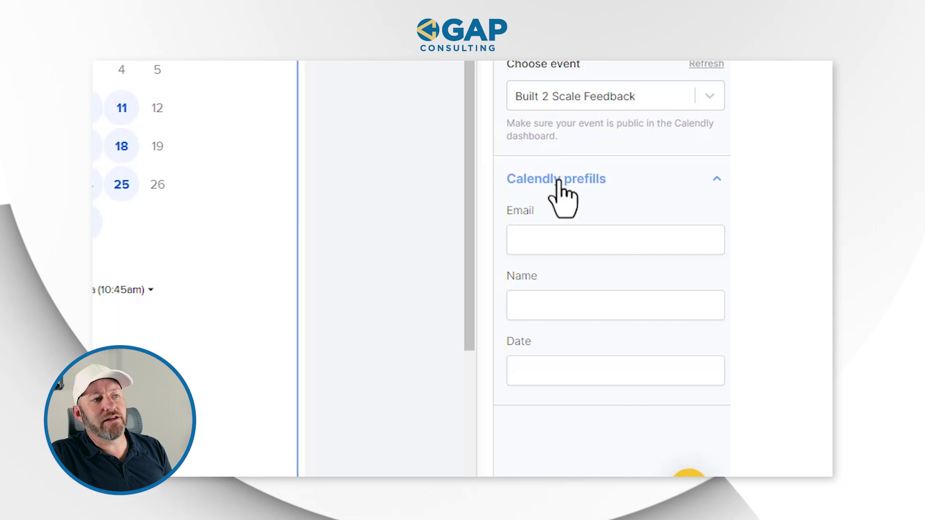
mouse_move(584, 236)
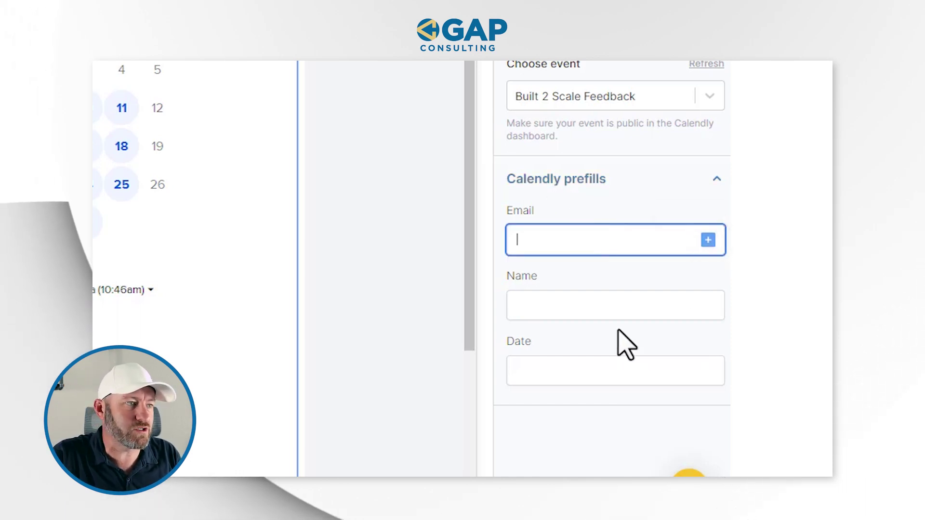
mouse_move(612, 309)
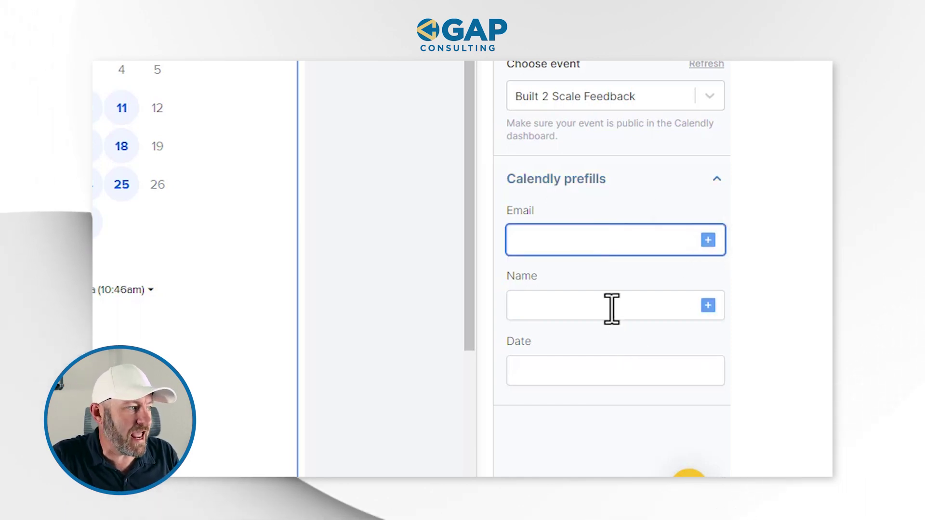
click(708, 241)
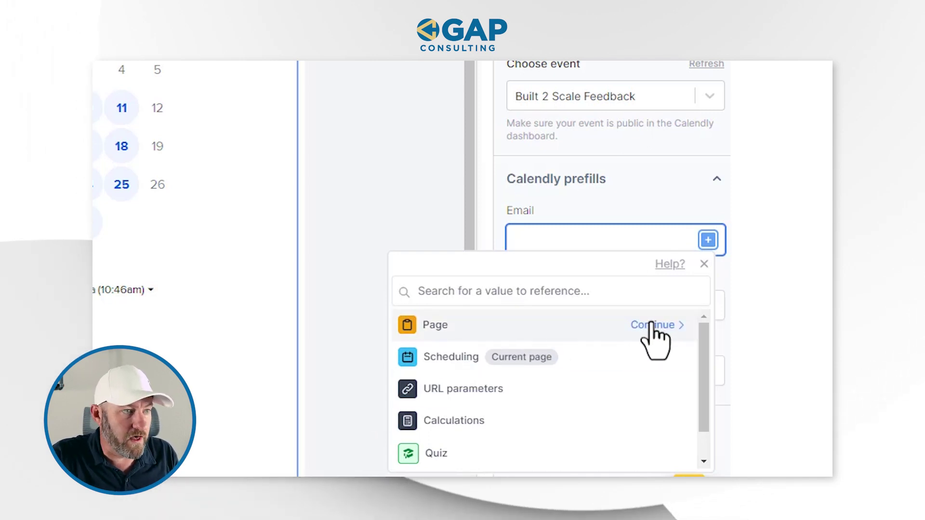
click(653, 325)
click(683, 327)
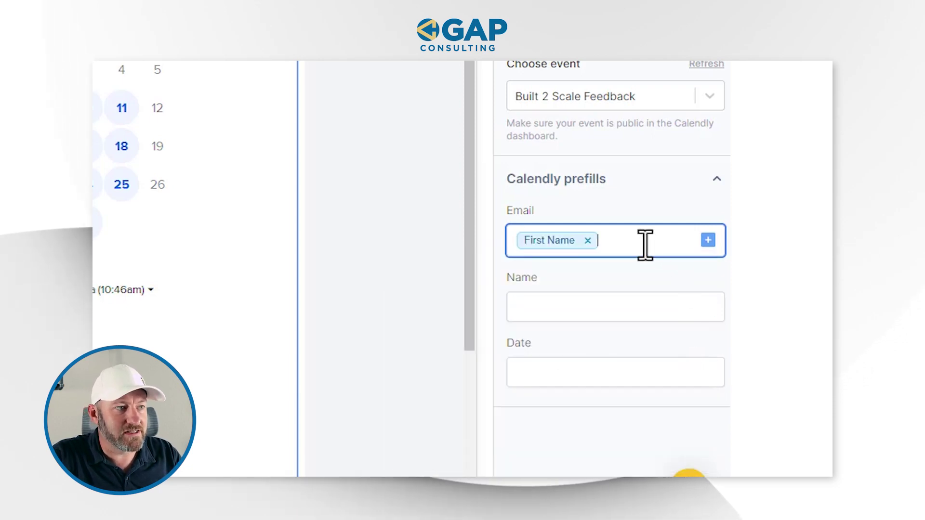
click(708, 241)
click(653, 326)
click(683, 359)
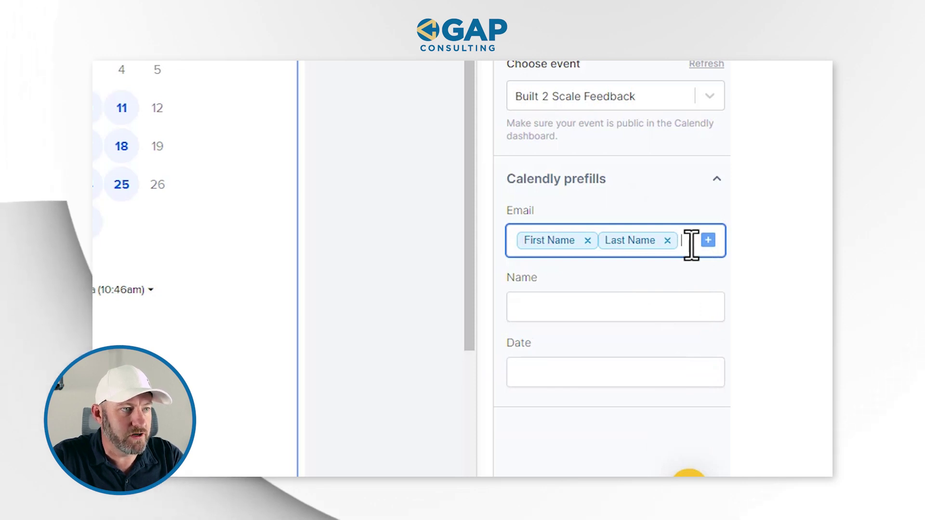
Move the First Name and Last Name references from the Email prefill to Name.
mouse_move(640, 314)
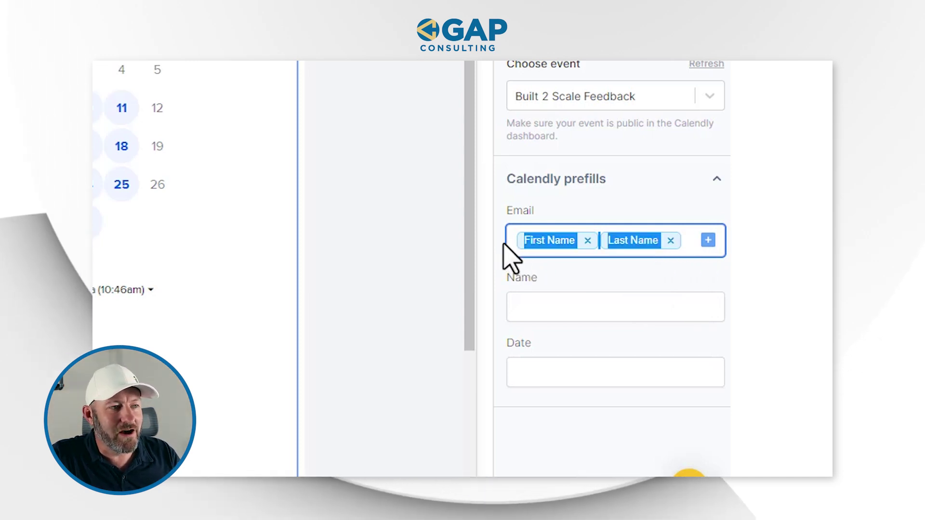
key(BackSpace)
click(541, 305)
key(ctrl+v)
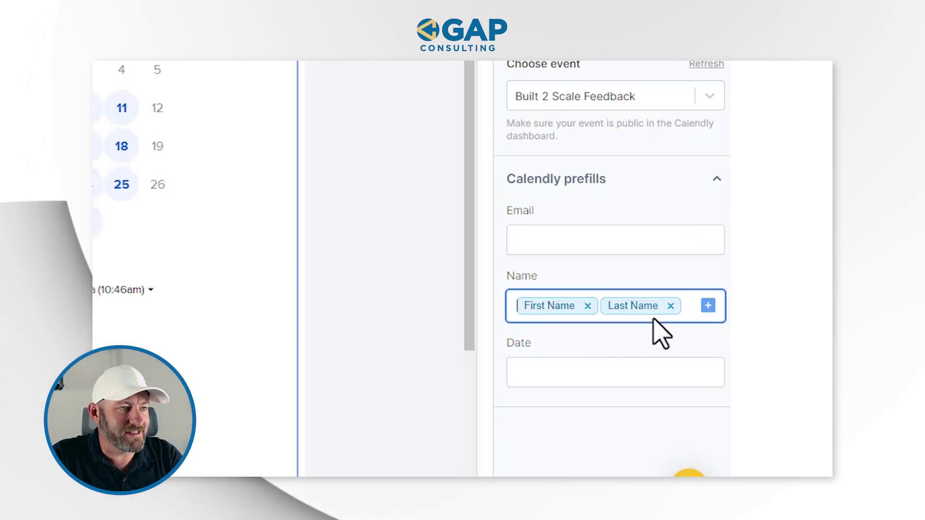
Prefill the Calendly Email with the form's Email answer.
click(642, 247)
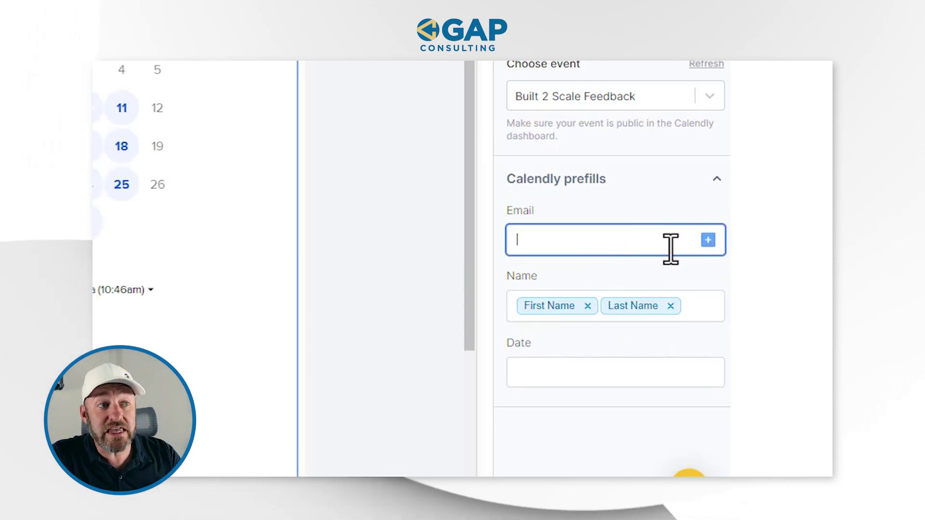
click(707, 240)
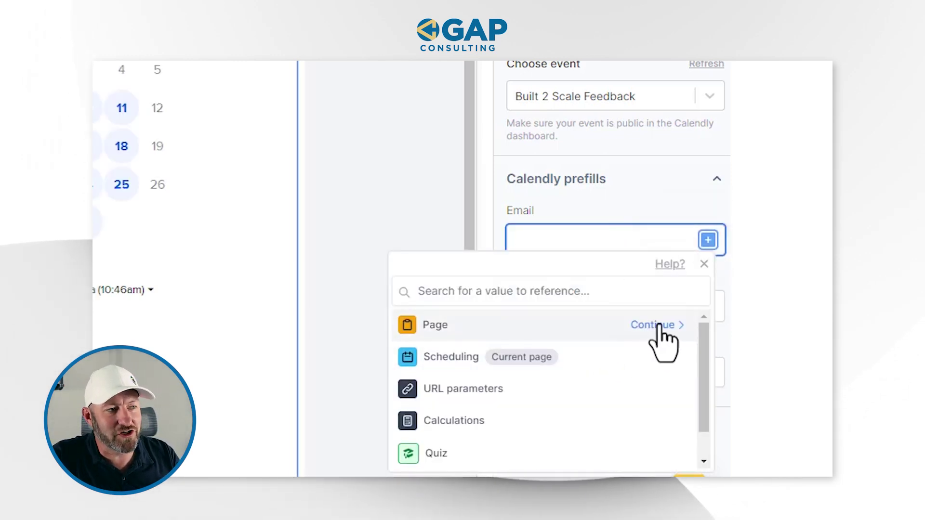
click(658, 325)
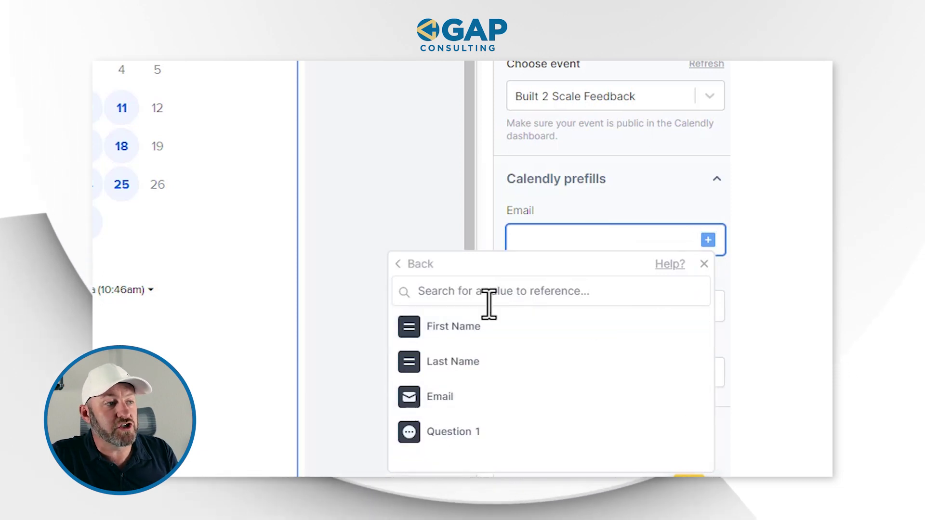
click(415, 265)
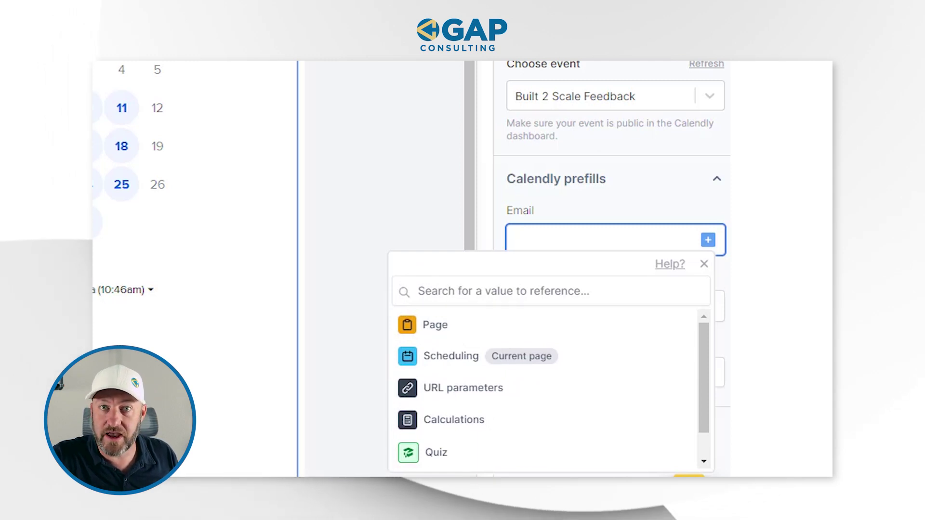
click(434, 326)
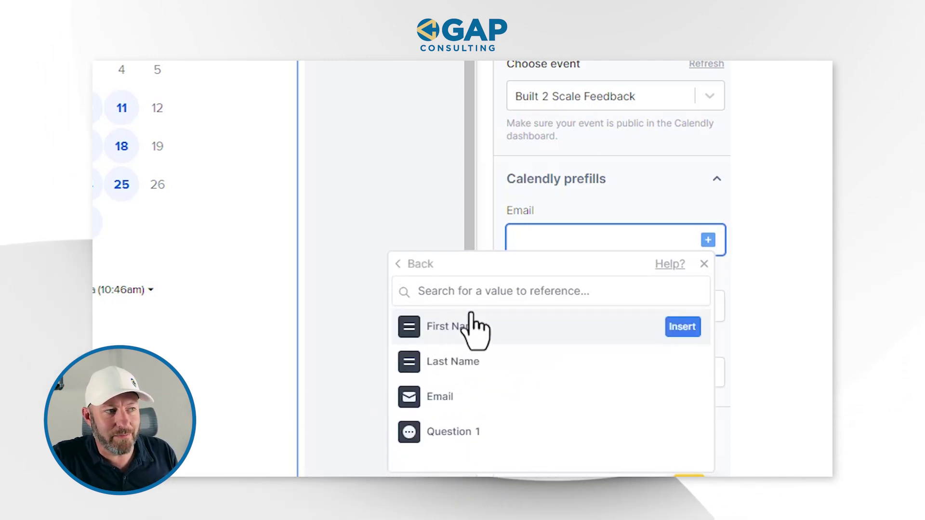
click(680, 397)
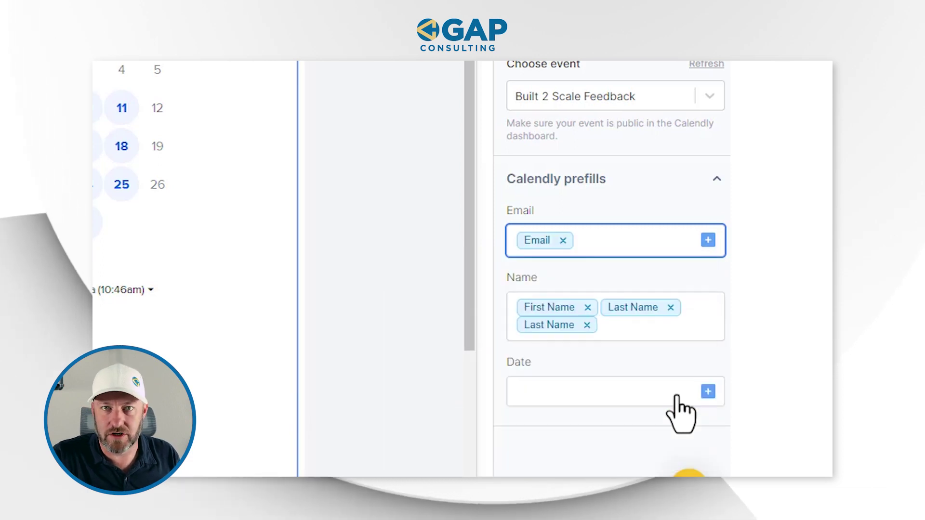
Clear the duplicated name answers out of the Name prefill.
click(629, 330)
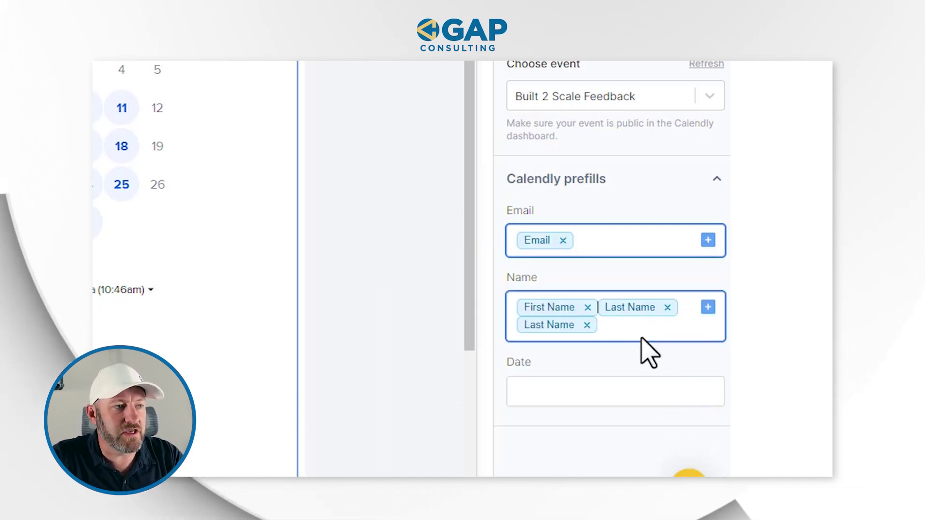
key(BackSpace)
key(BackSpace)
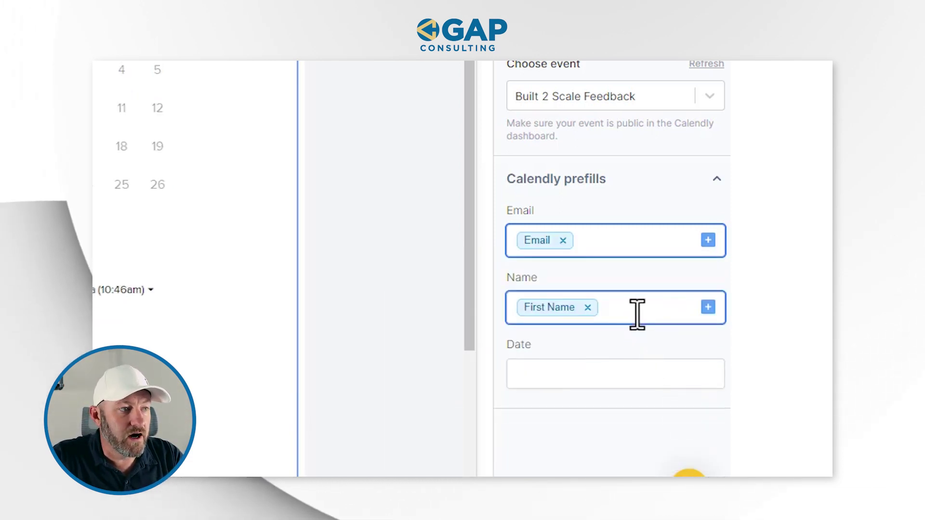
key(BackSpace)
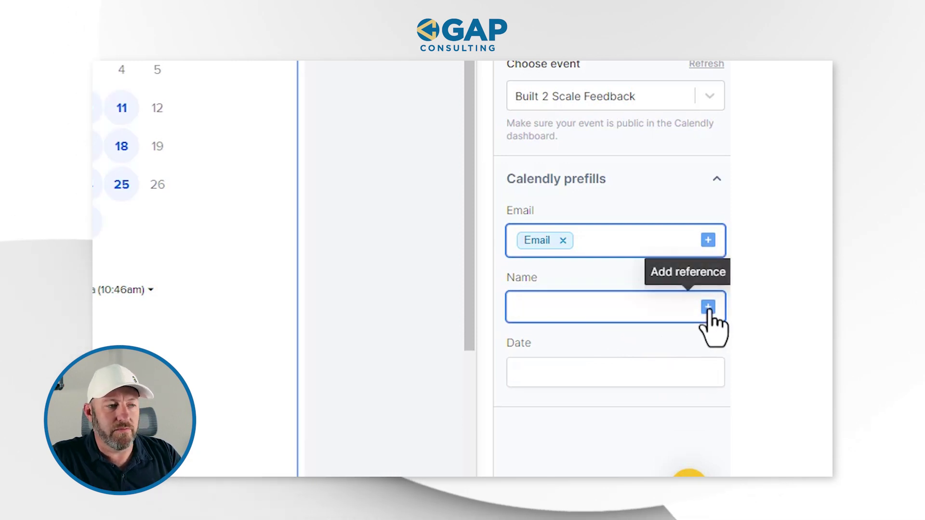
click(708, 308)
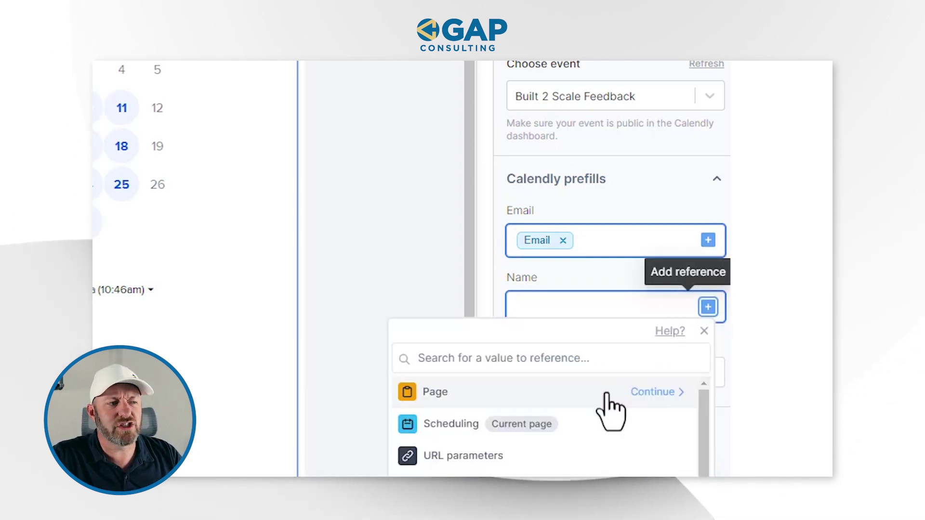
click(648, 391)
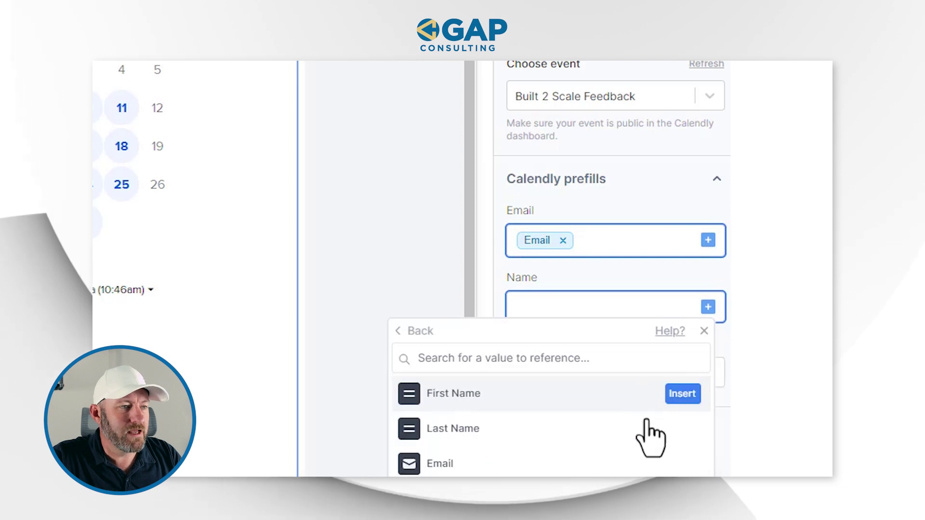
click(681, 427)
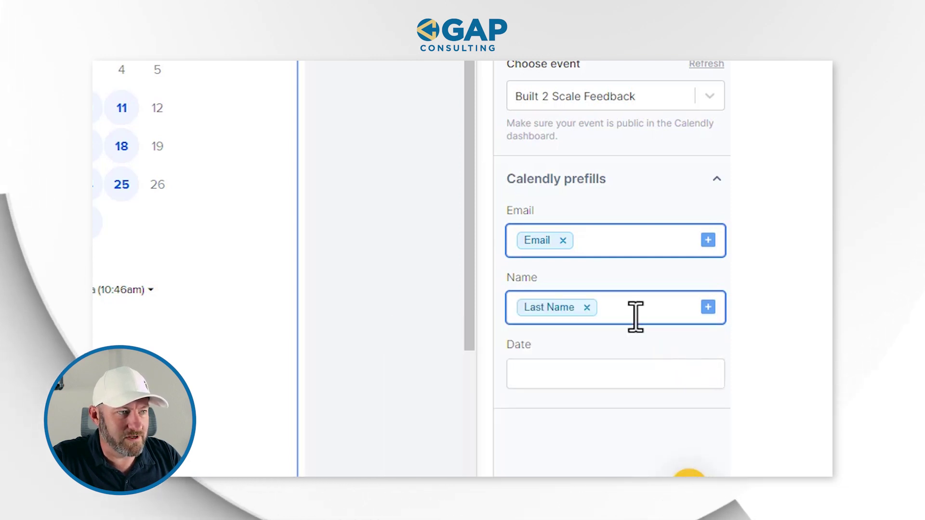
click(587, 308)
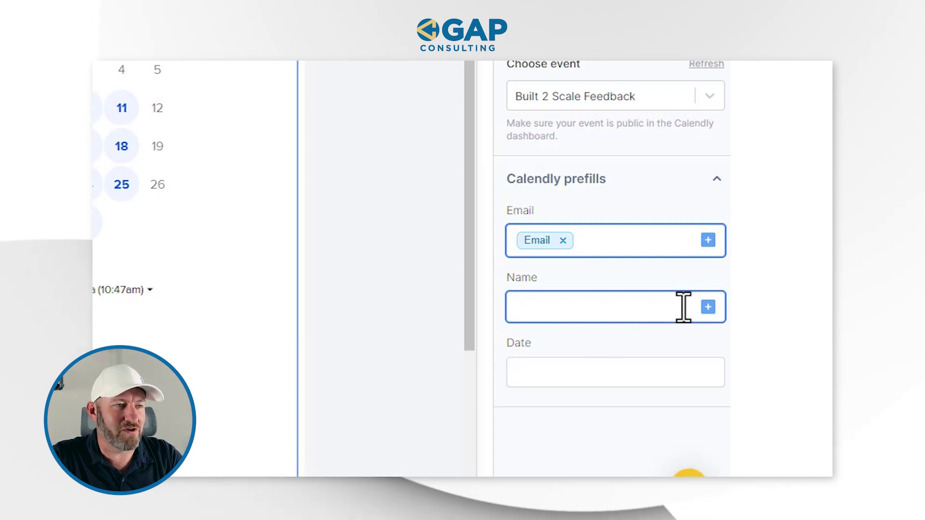
Set the Name prefill to First Name followed by Last Name.
click(708, 306)
click(663, 392)
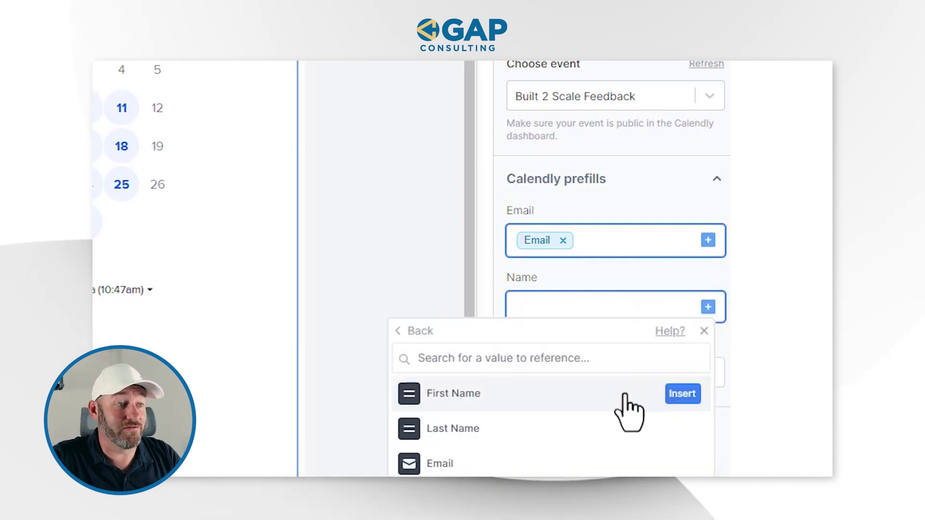
click(618, 395)
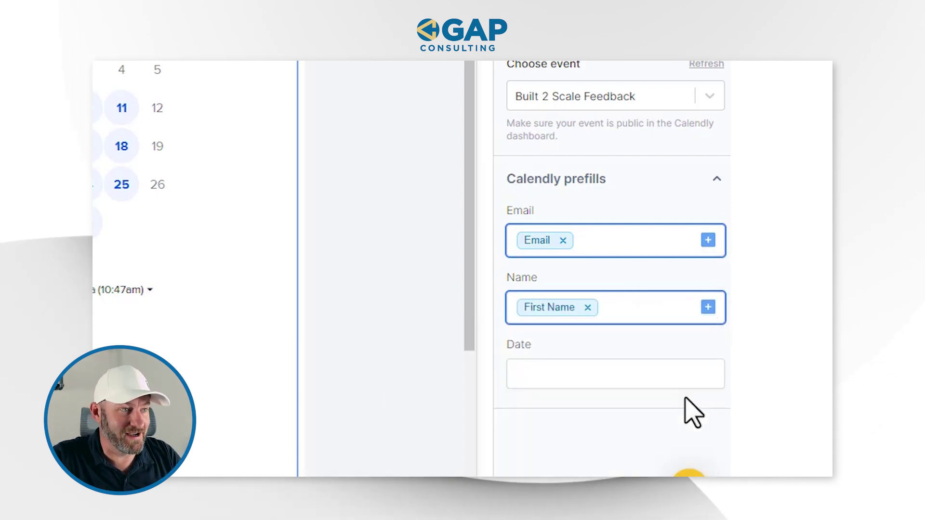
click(708, 306)
click(673, 392)
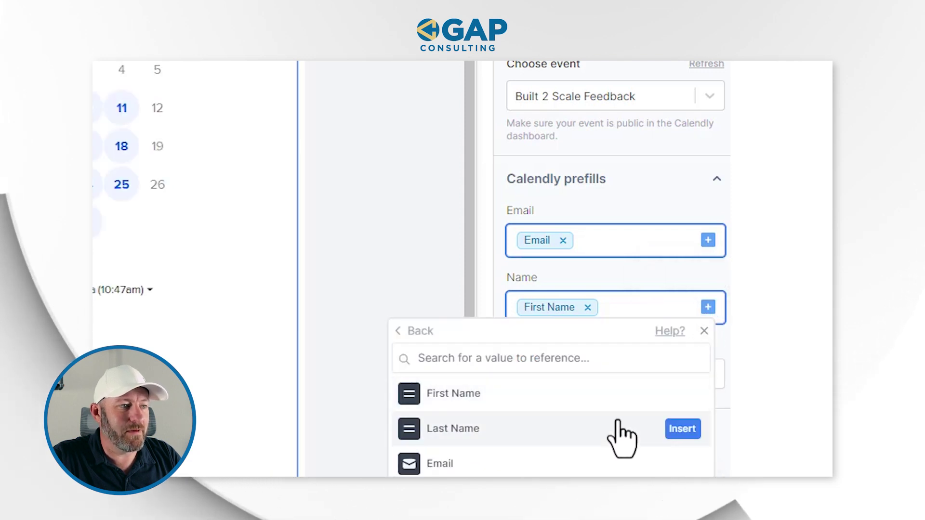
click(678, 427)
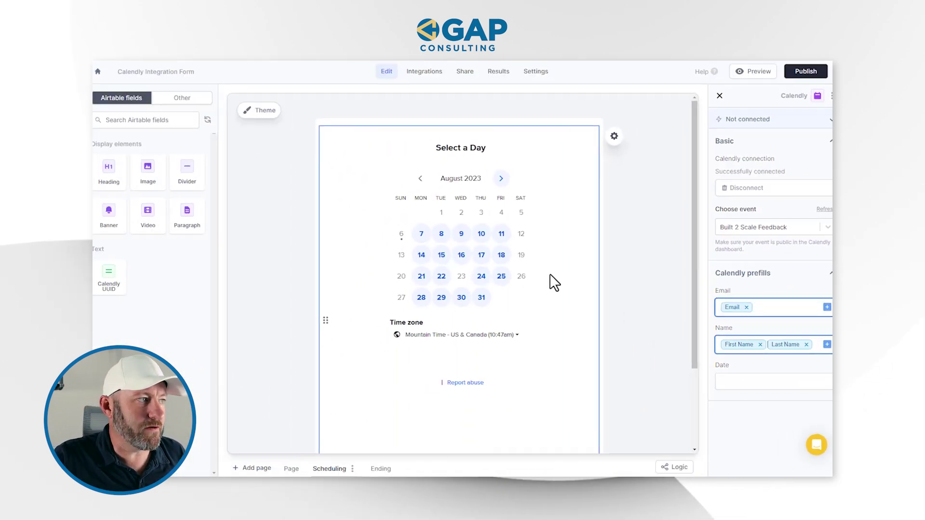
Preview the August 18 time slots in the Calendly scheduler, then return to the first page.
click(501, 255)
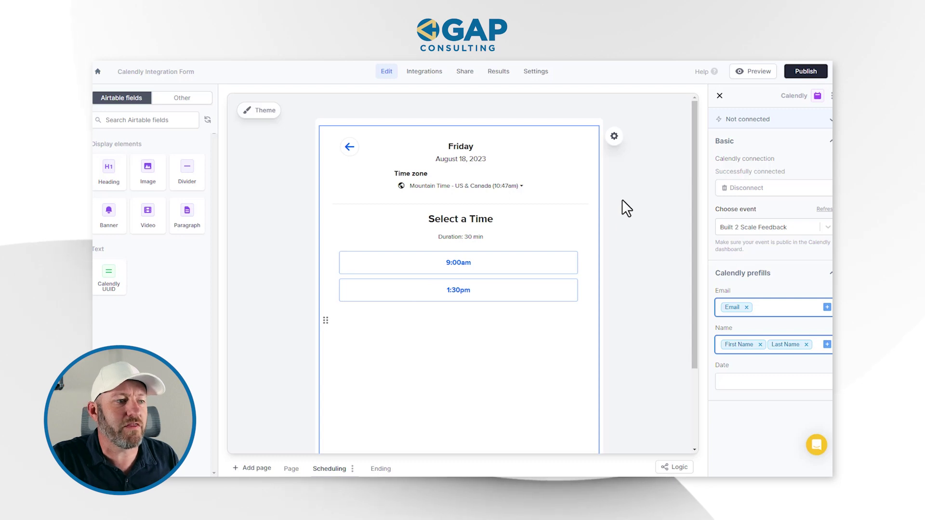
scroll(655, 240, down, 3)
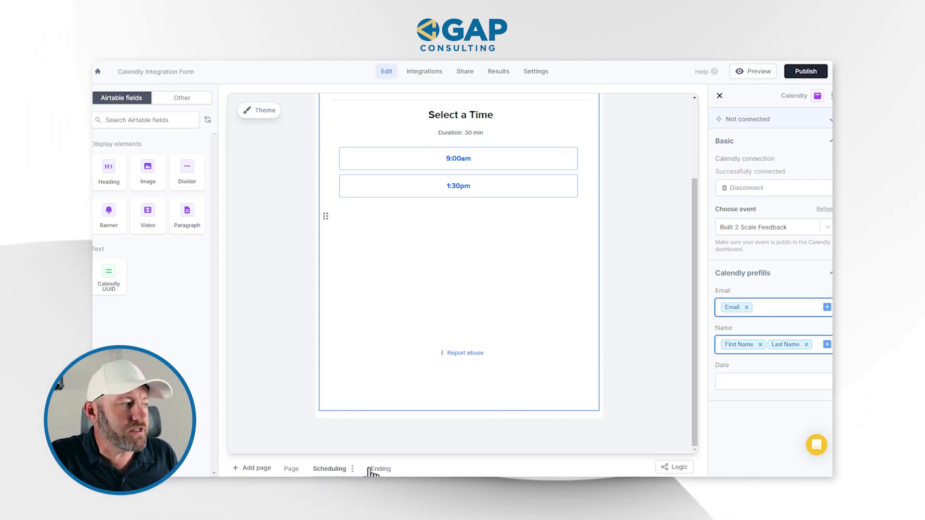
click(291, 469)
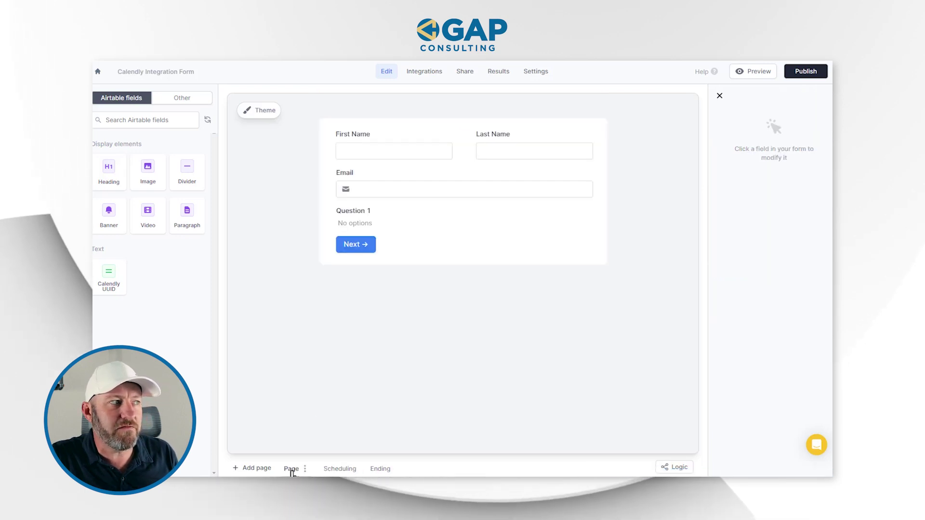
Select the Question 1 multiple-choice field and open its settings in Airtable.
click(367, 225)
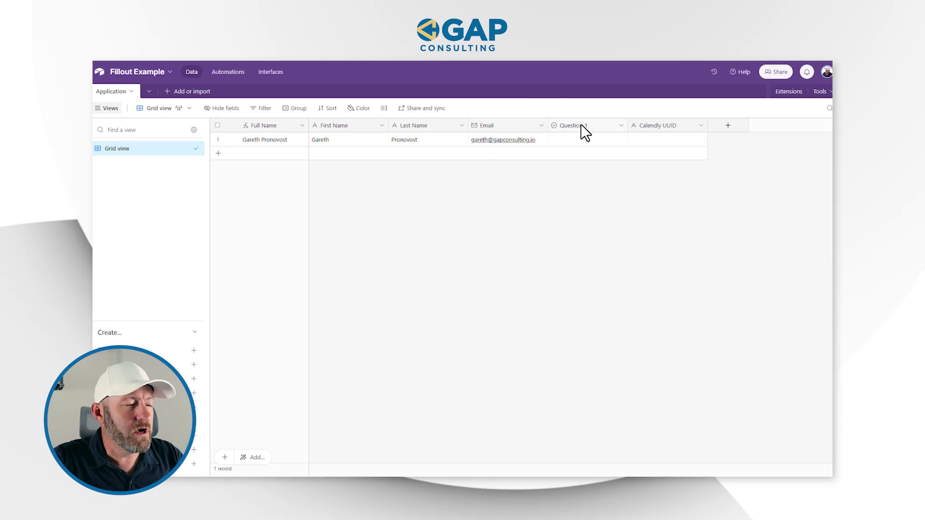
double_click(580, 124)
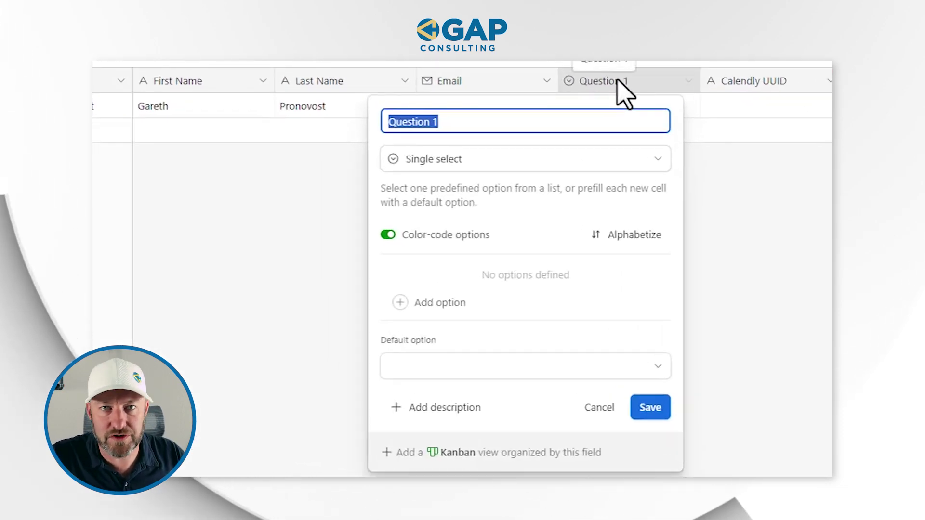
Add the options Vanilla, Chocolate and Pistacchio to the Question 1 field and save.
click(436, 302)
text(Vanilla)
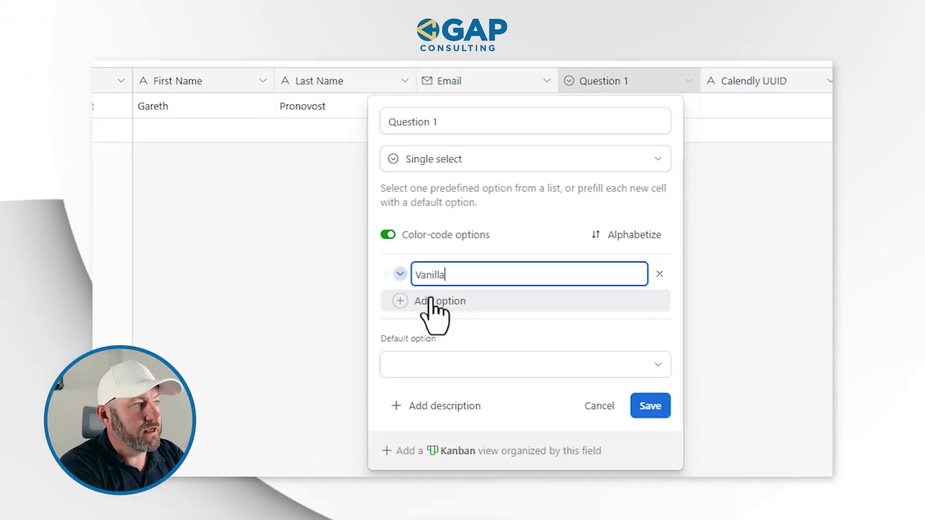
click(436, 303)
text(colate)
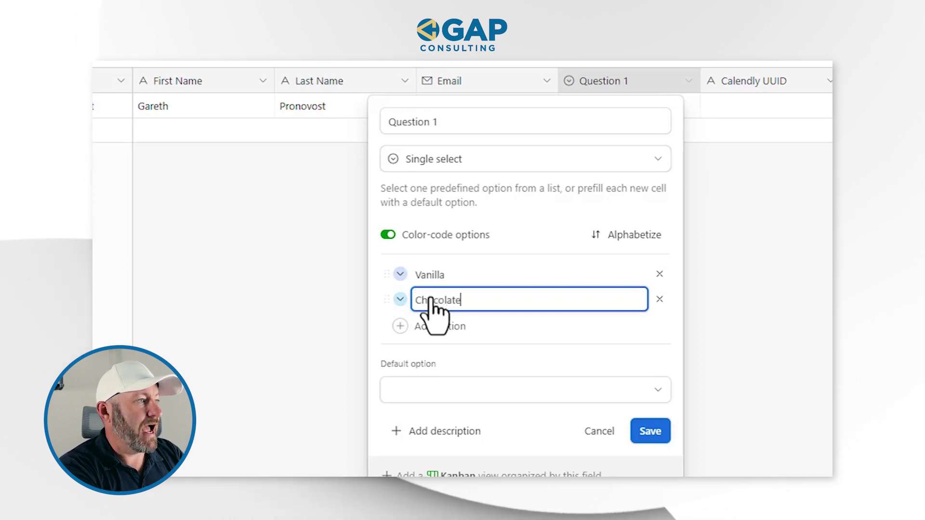
key(Return)
text(Pistacchio)
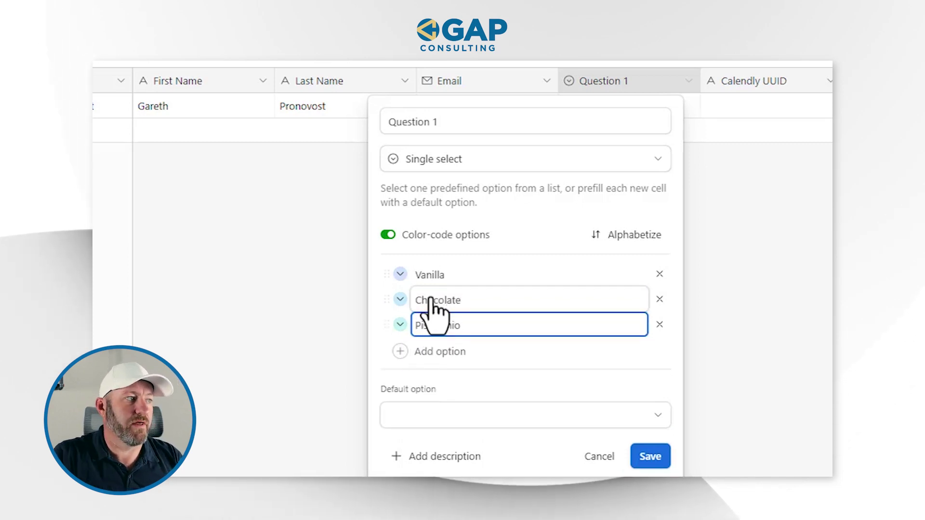
click(650, 457)
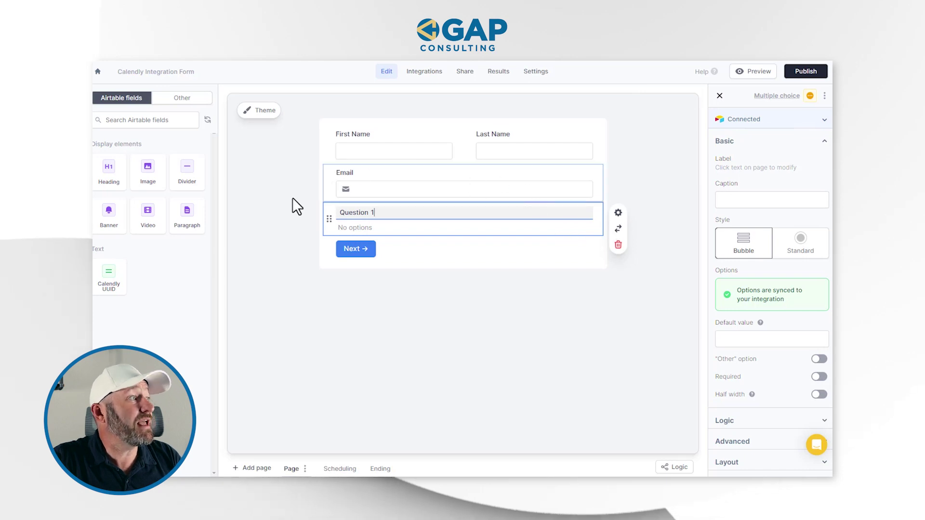
Refresh Question 1's Airtable connection to pull in Vanilla, Chocolate and Pistacchio.
click(469, 155)
click(480, 217)
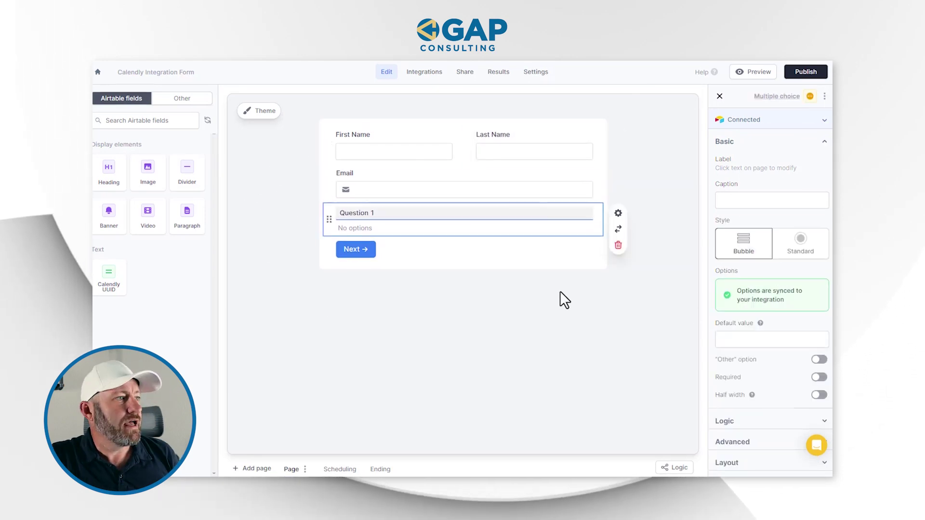
click(795, 120)
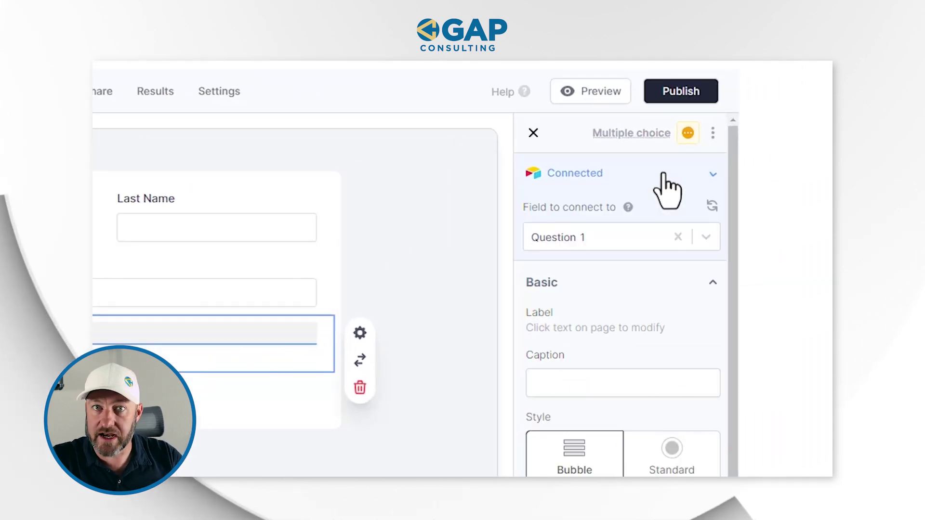
click(712, 205)
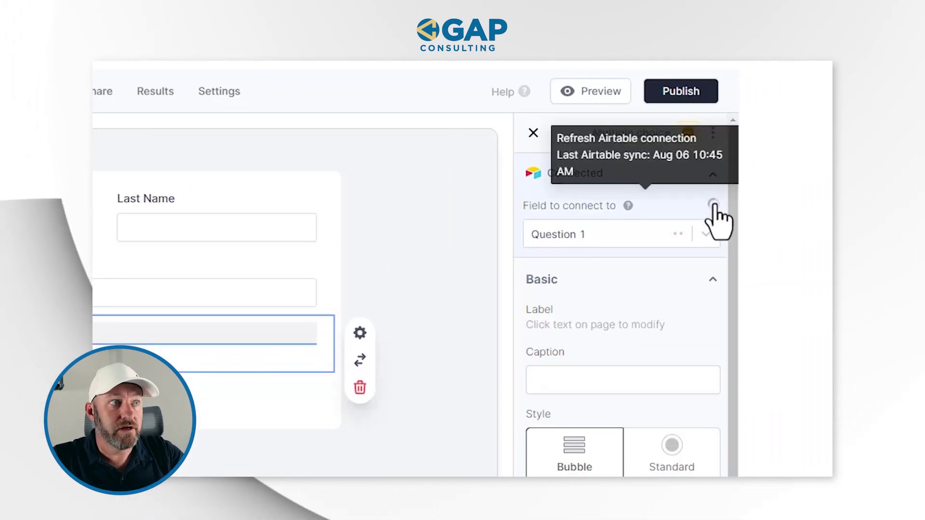
click(713, 205)
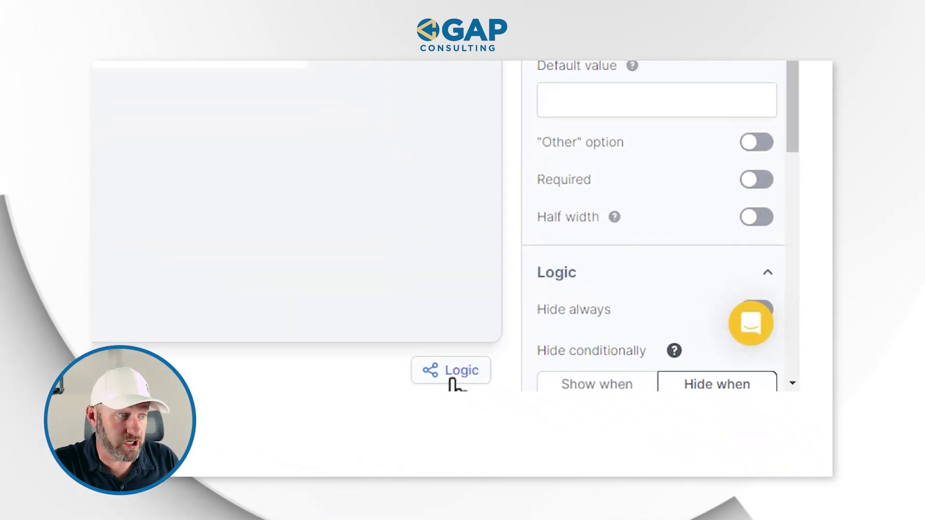
Review the page logic flow, then open the form's Ending page.
click(451, 378)
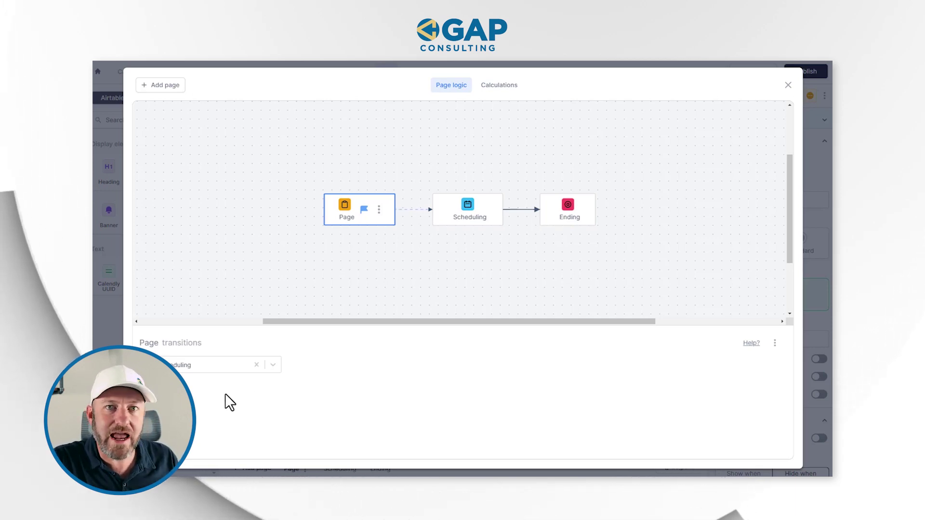
click(788, 86)
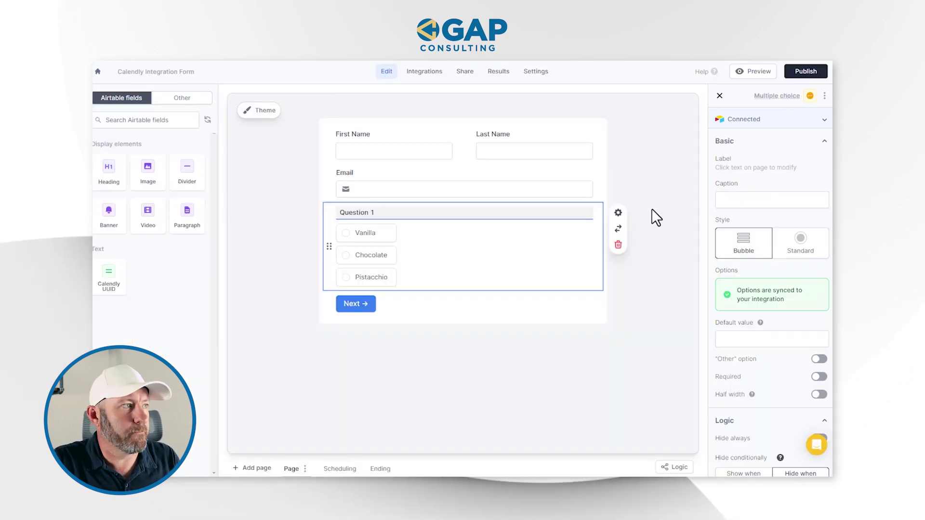
click(379, 469)
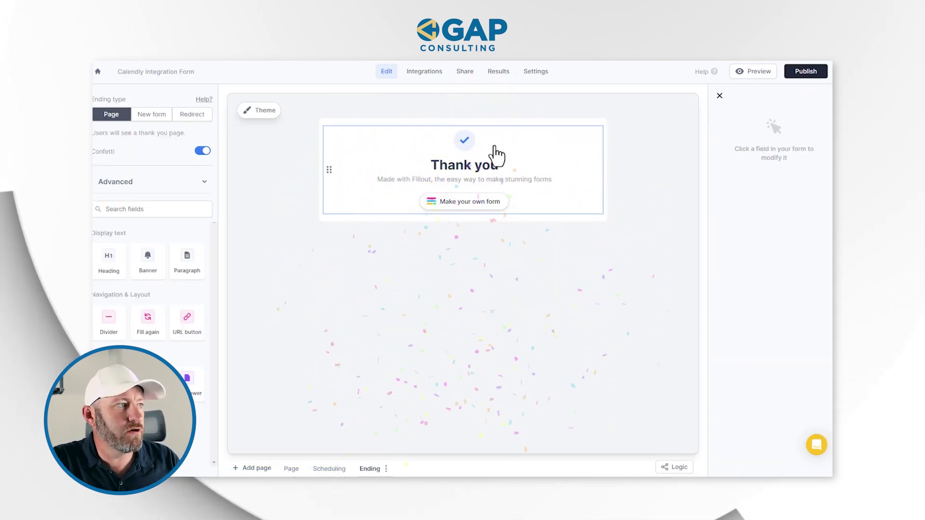
Add a new ending page named Ending 2.
click(468, 179)
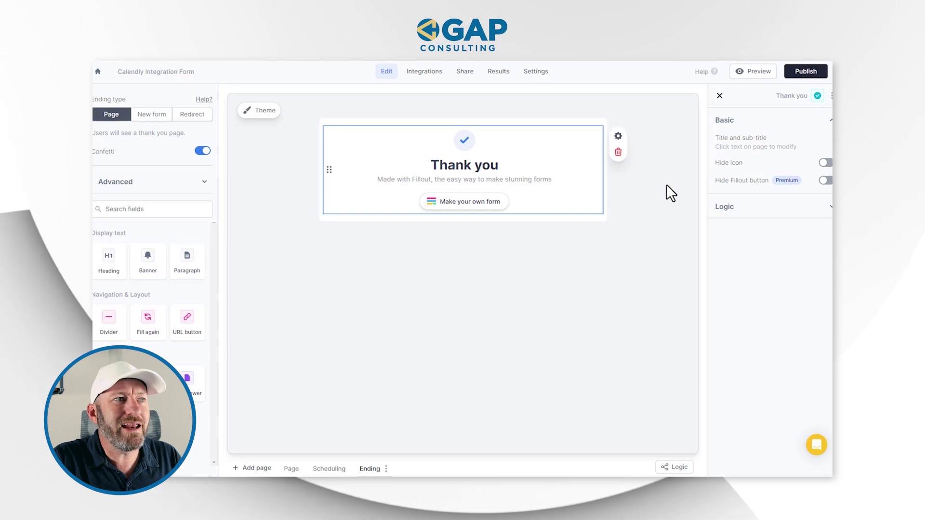
click(262, 468)
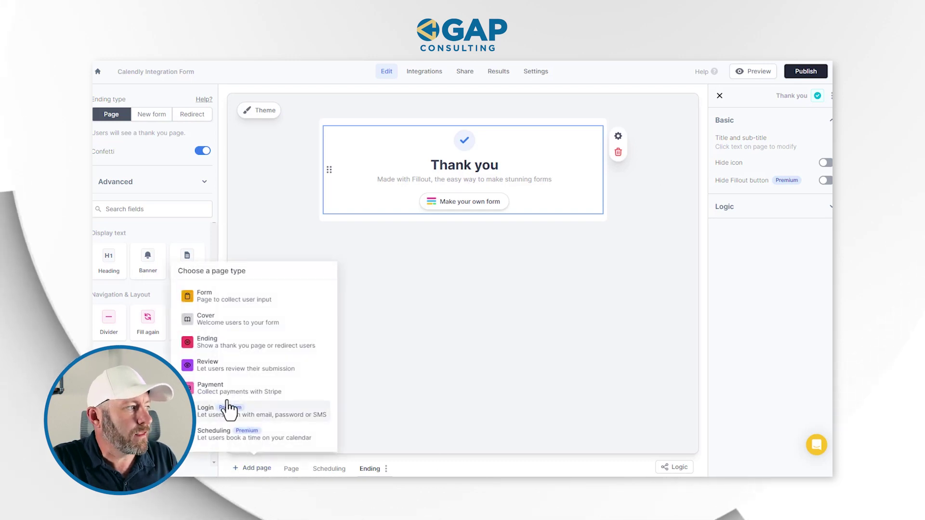
click(237, 342)
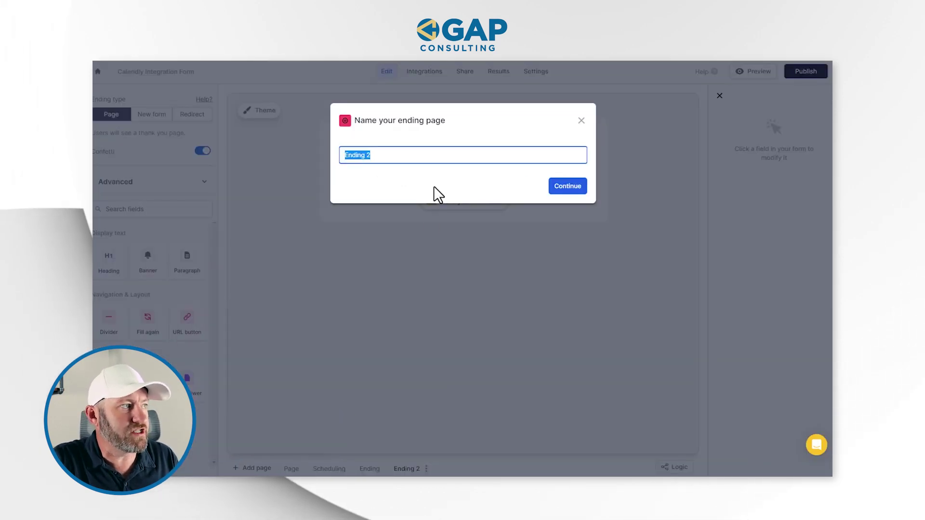
click(561, 189)
Change the Ending 2 subtitle to 'Based on the fact that you pistacchio, this won't be a fit'.
click(499, 173)
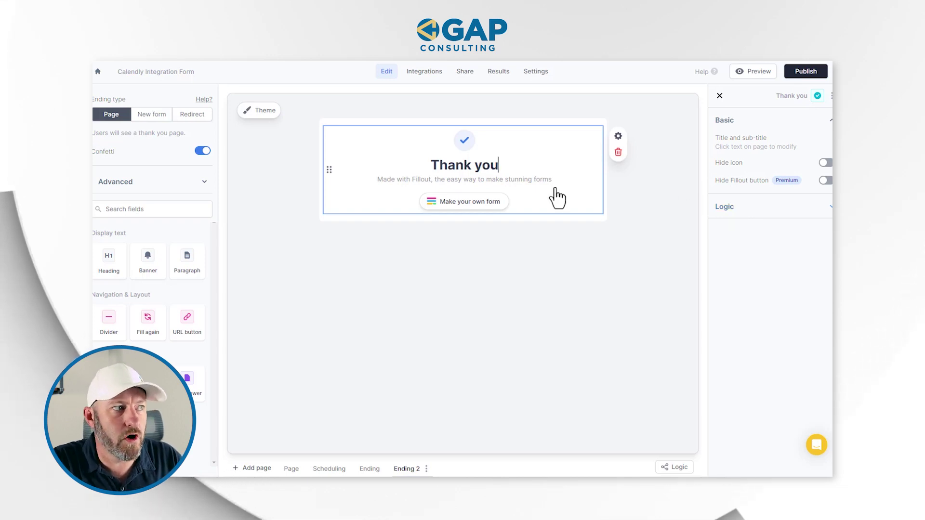
triple_click(509, 185)
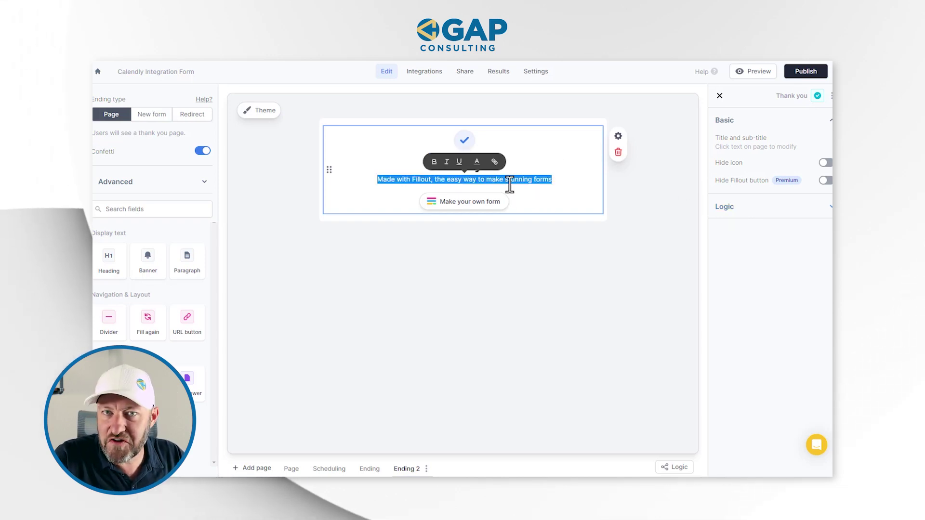
text(Based on the fact that you)
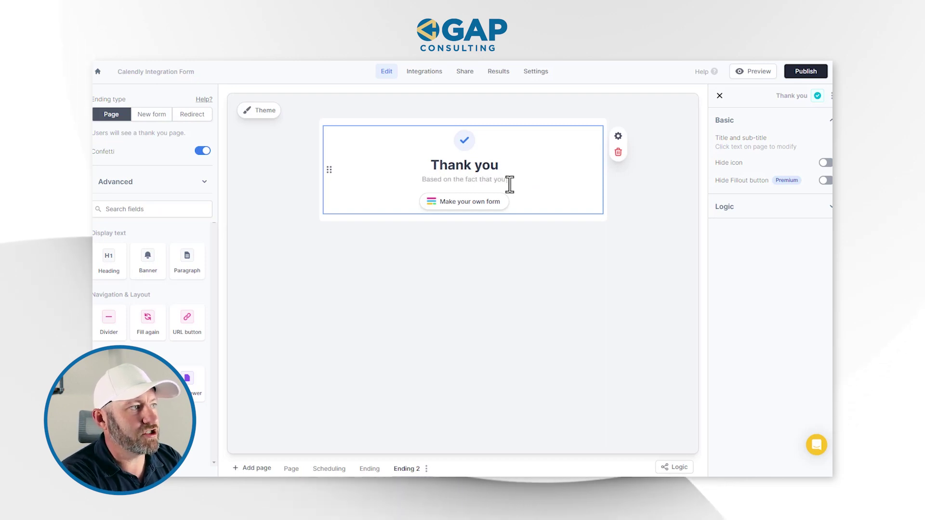
text( pistacchio)
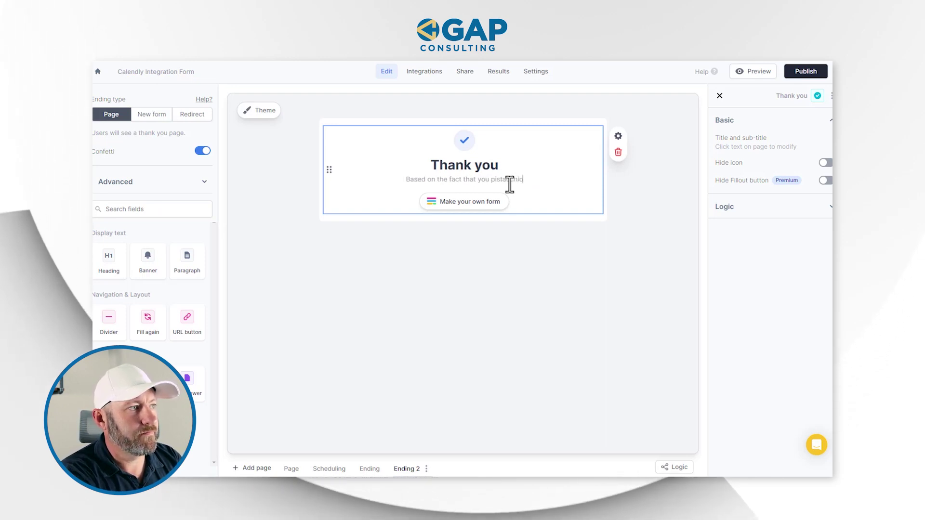
text(, this won't be a fit)
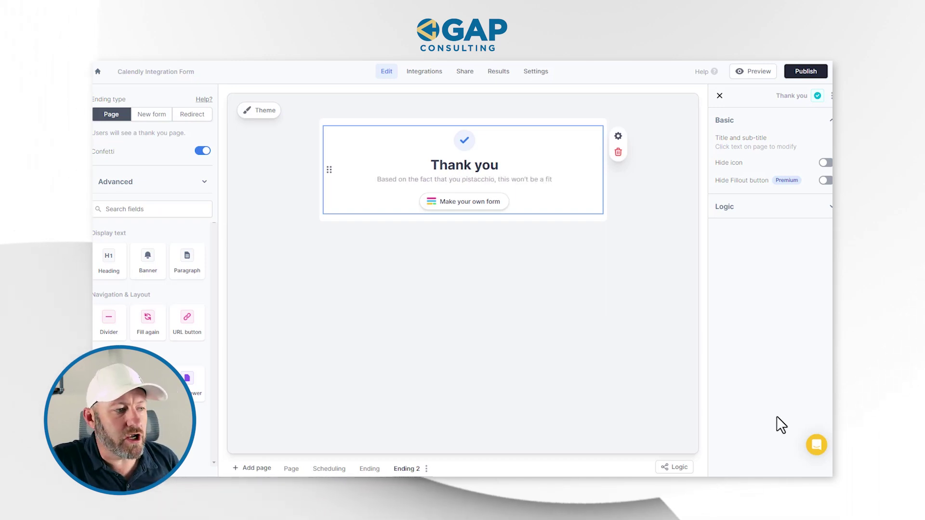
click(678, 468)
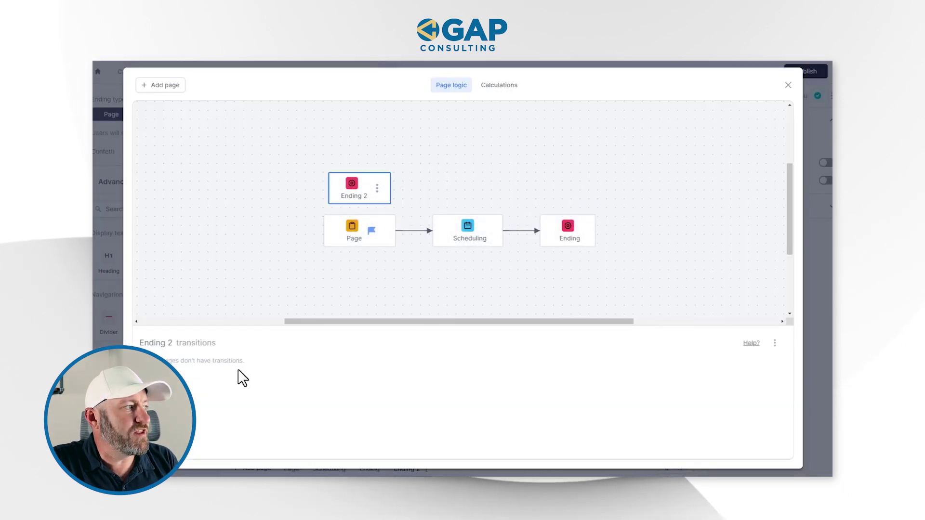
Add a transition from the first page to Ending 2.
click(368, 231)
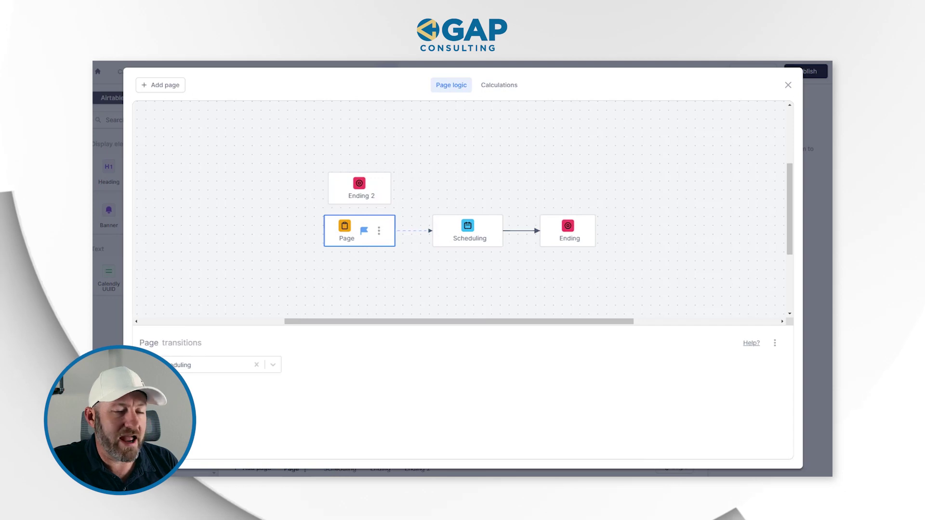
click(195, 387)
click(197, 388)
click(198, 427)
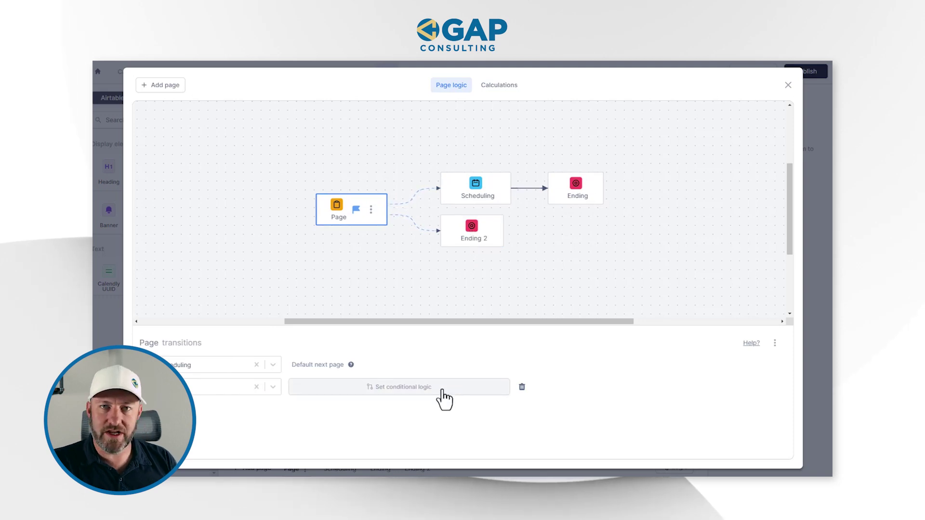
Make the Ending 2 transition conditional on Question 1 equals Pistacchio.
click(396, 391)
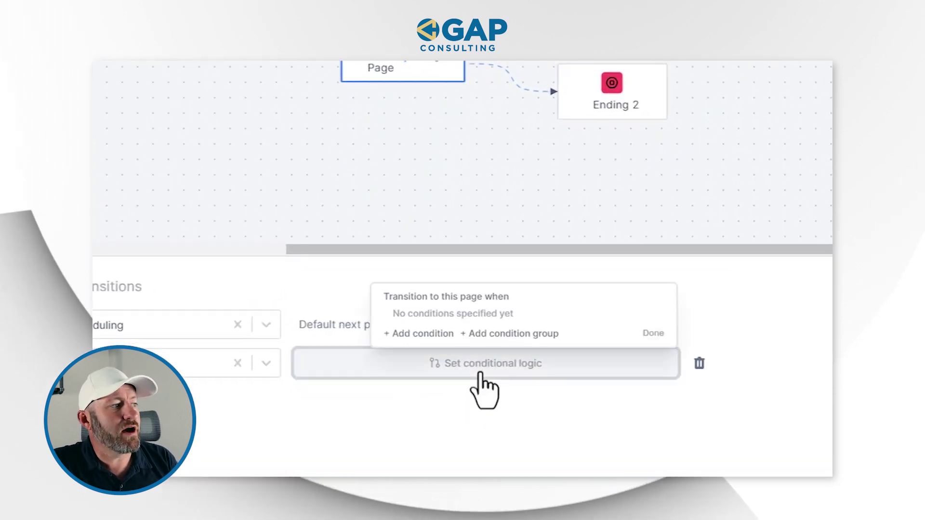
click(428, 337)
click(359, 304)
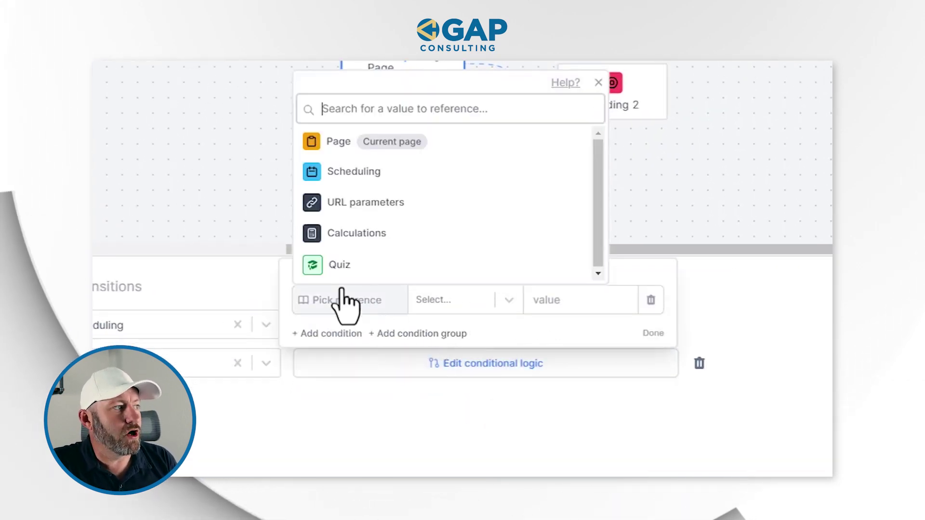
click(332, 169)
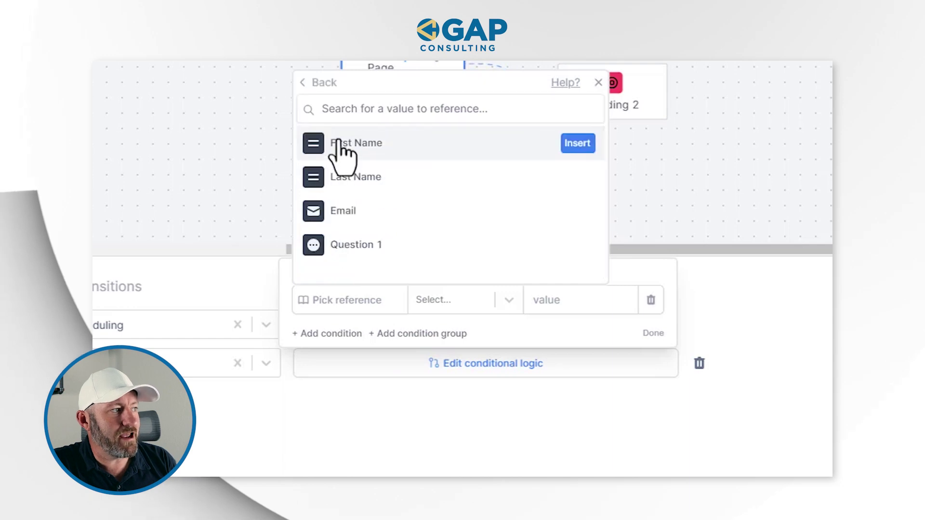
click(405, 246)
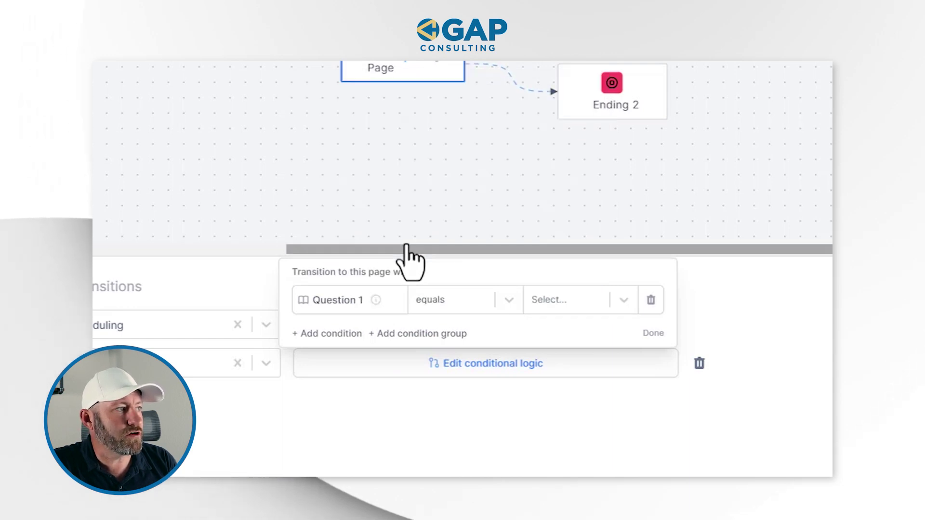
click(548, 300)
click(554, 393)
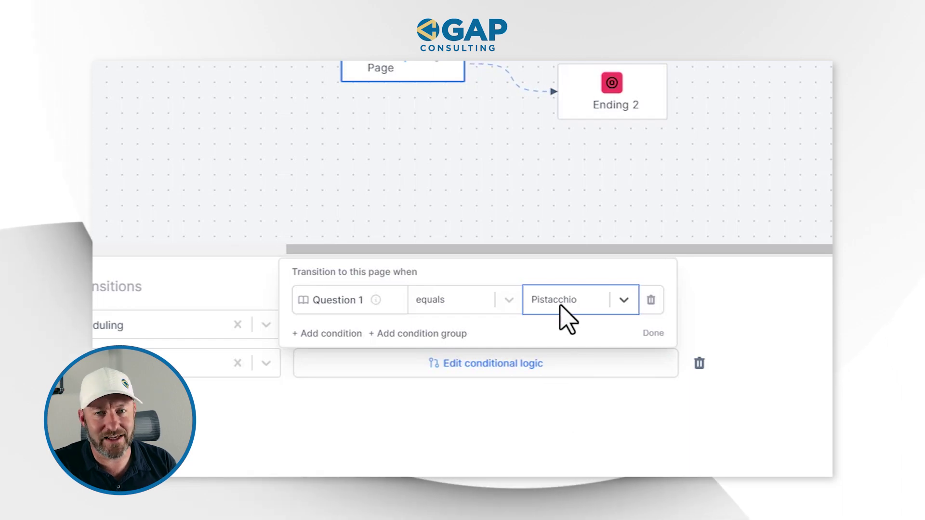
click(583, 146)
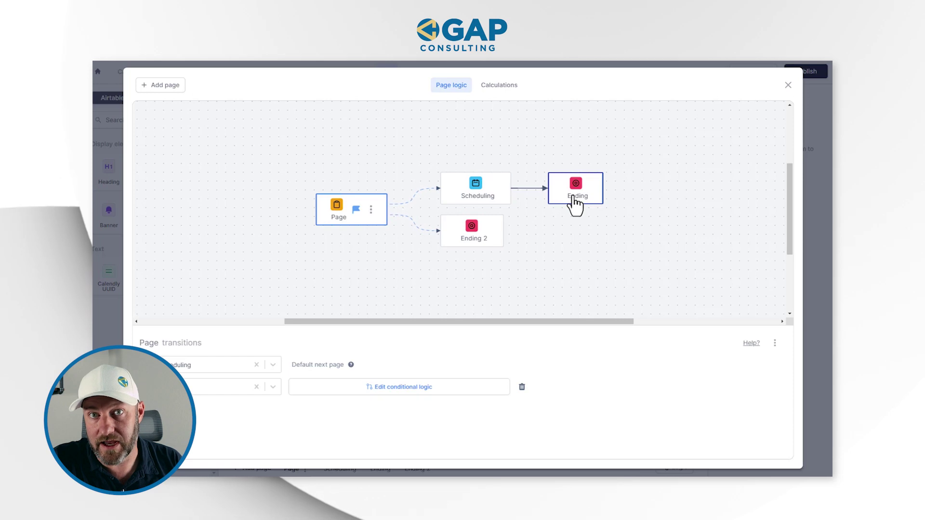
click(788, 84)
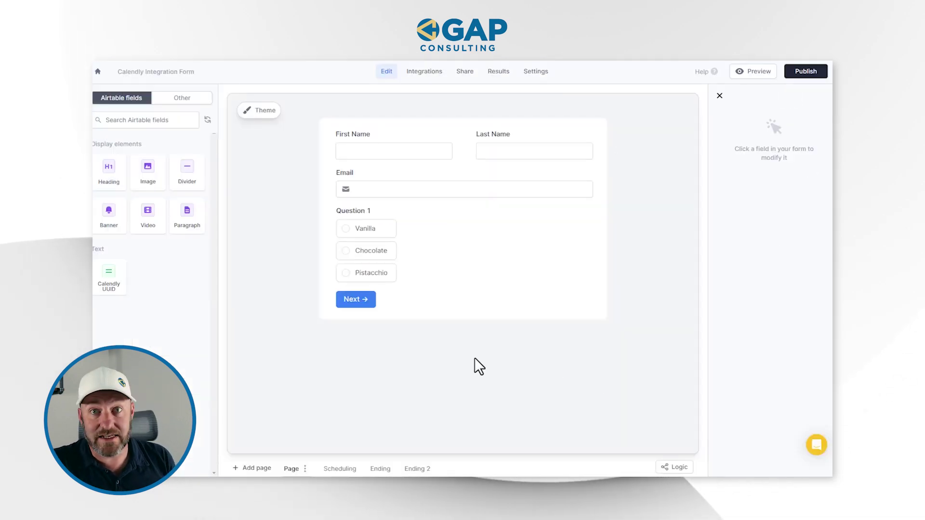
Connect the Scheduling page's Calendly field to the Calendly UUID field.
click(340, 469)
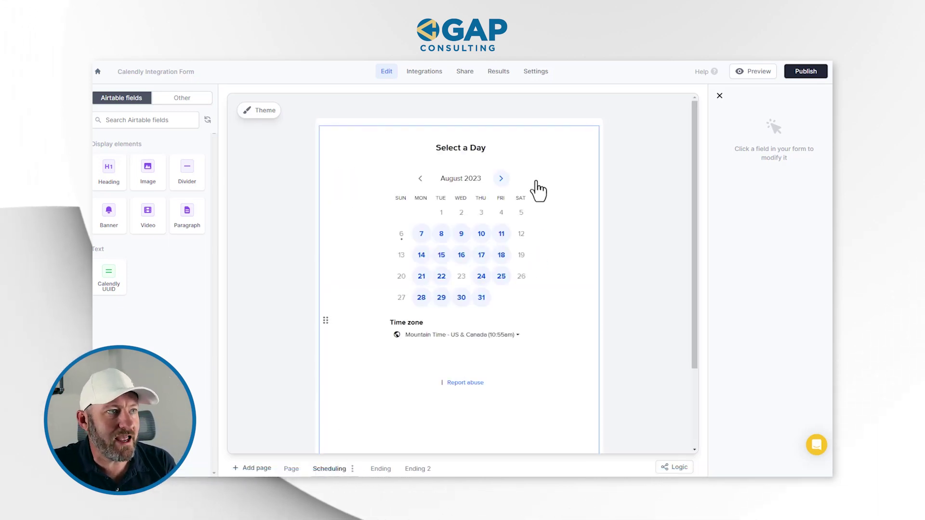
click(538, 190)
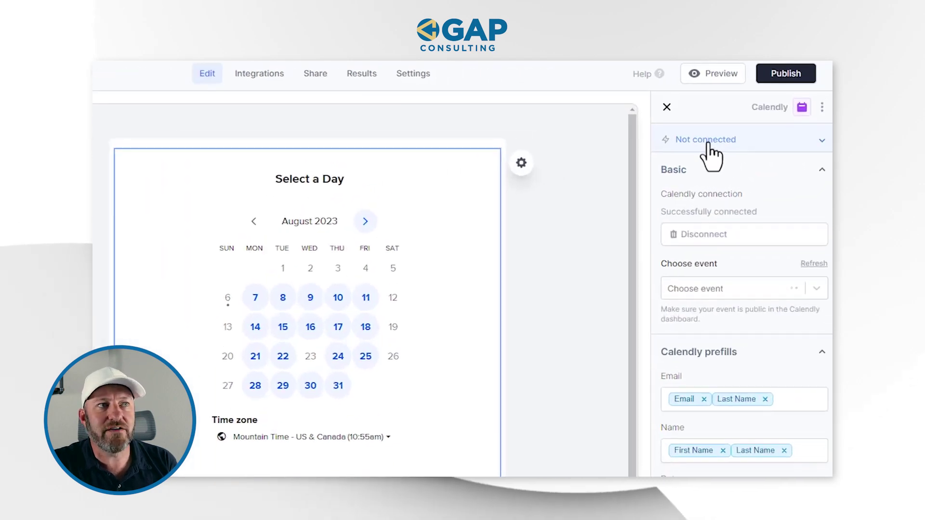
click(707, 141)
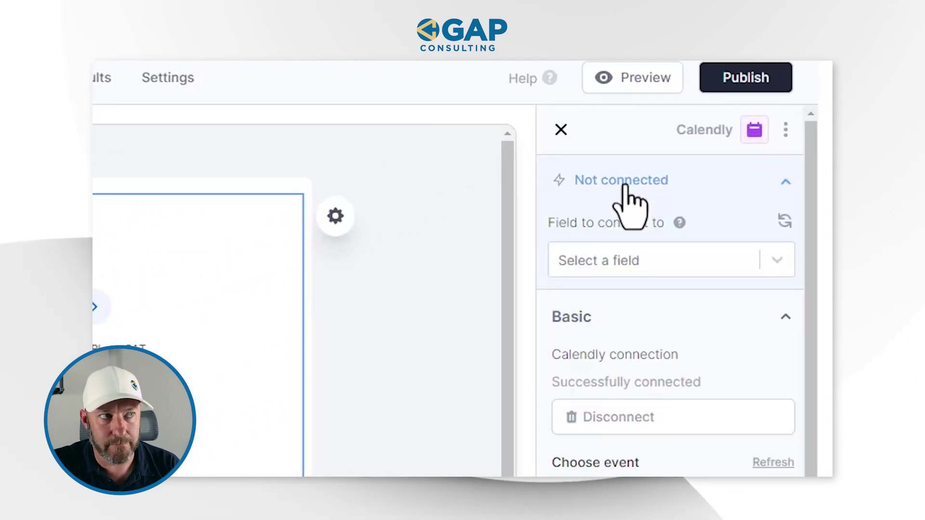
click(614, 260)
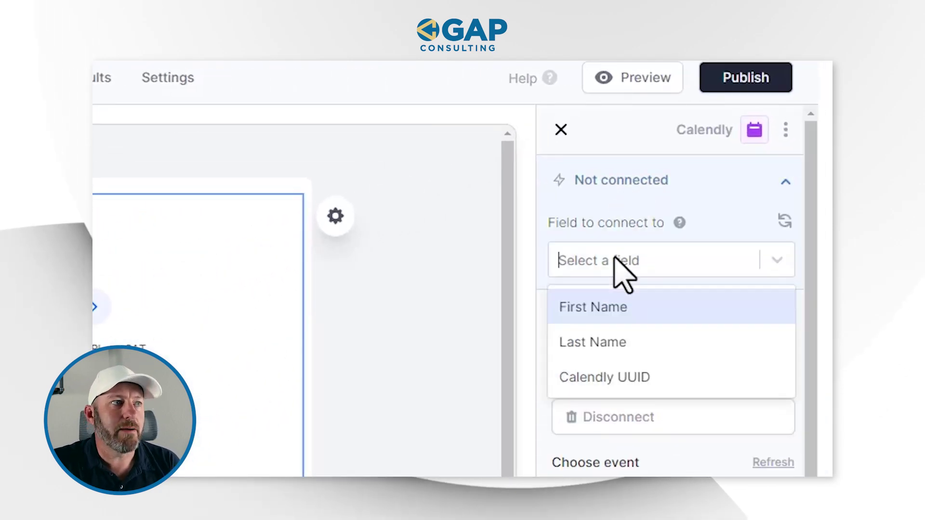
click(611, 380)
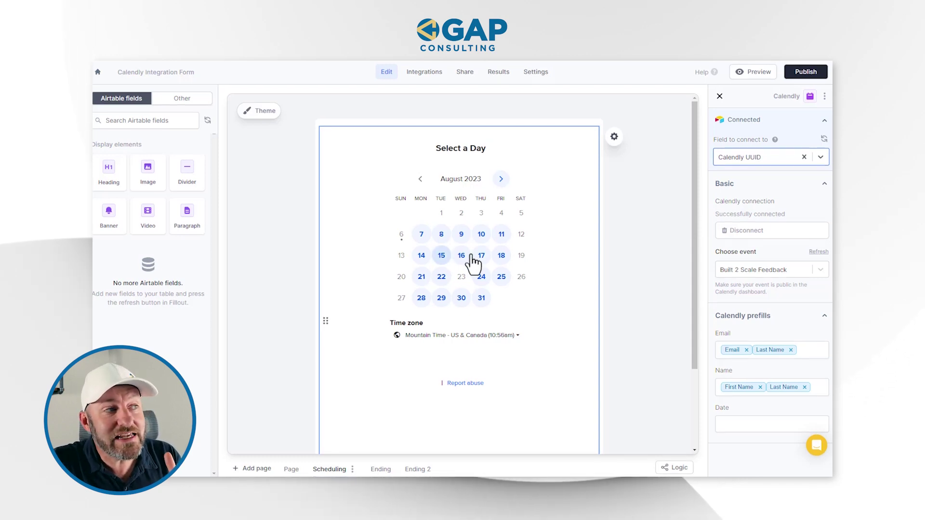
Recheck the Calendly field settings and publish the form.
click(637, 267)
click(534, 248)
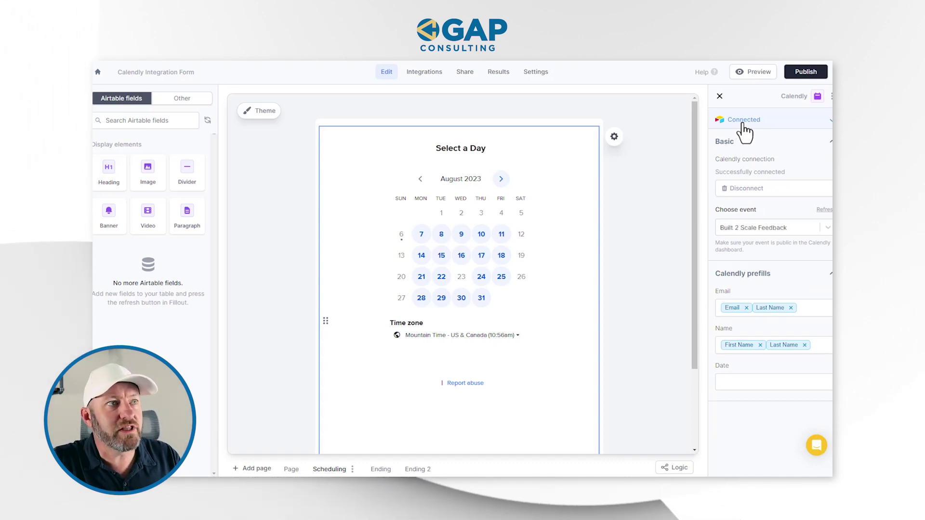
click(798, 73)
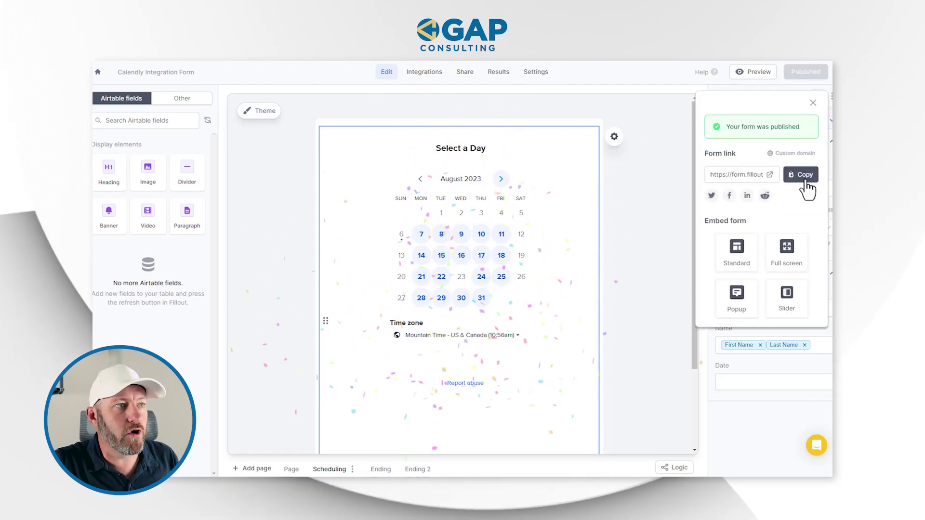
On the live form, fill in the test respondent's last name and e-mail.
click(769, 175)
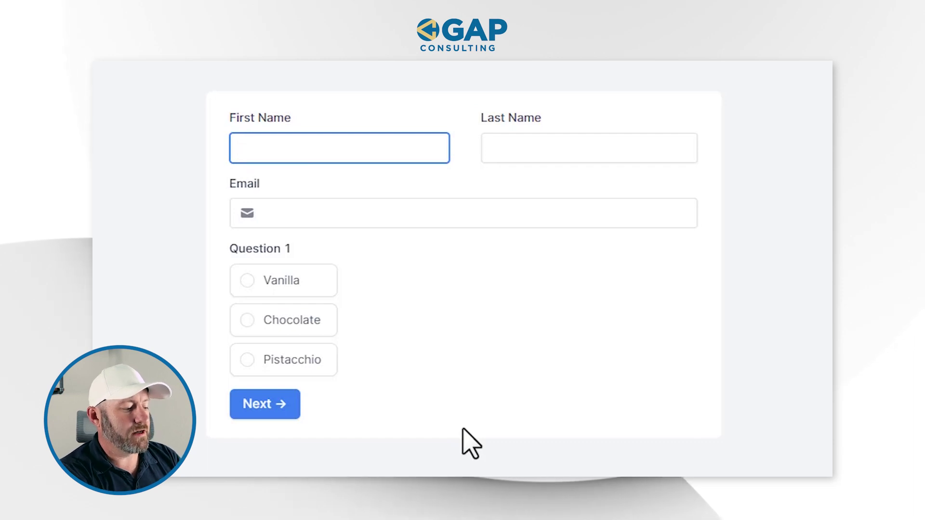
text(Smit)
key(Tab)
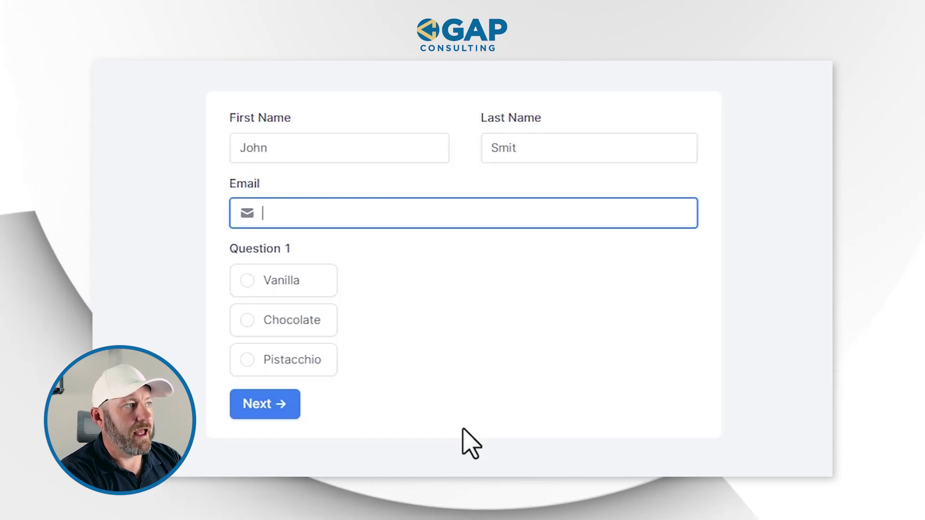
key(shift+Tab)
text(Smith)
key(Tab)
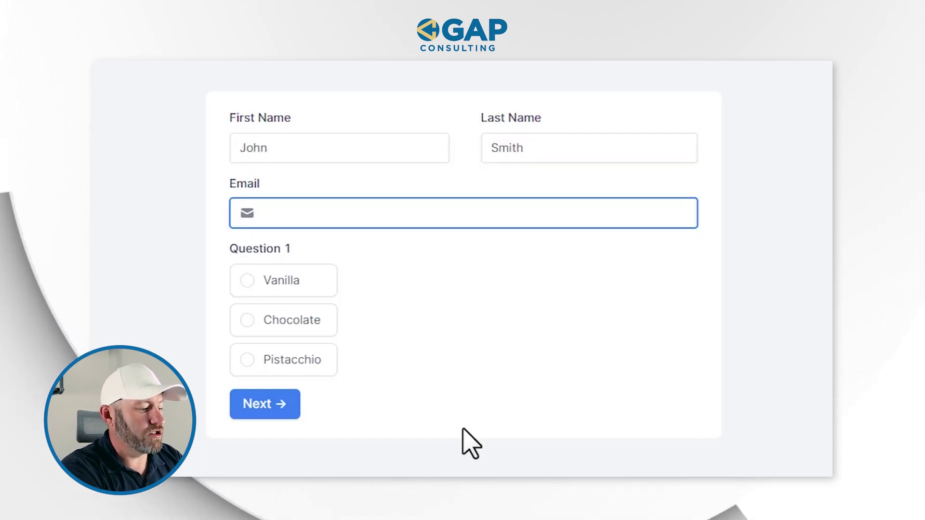
text(john)
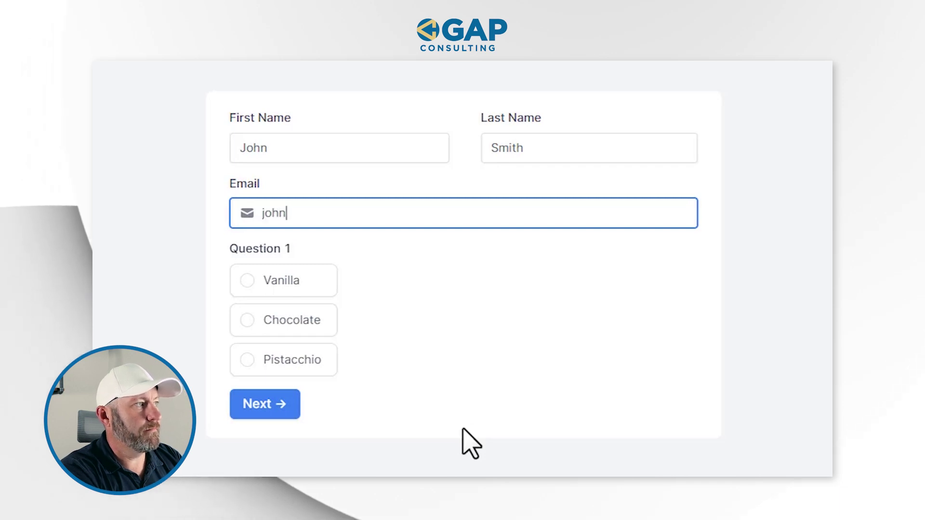
text(@example.com)
Answer Question 1 with Pistacchio, submit, and reopen the live form.
click(292, 359)
click(273, 406)
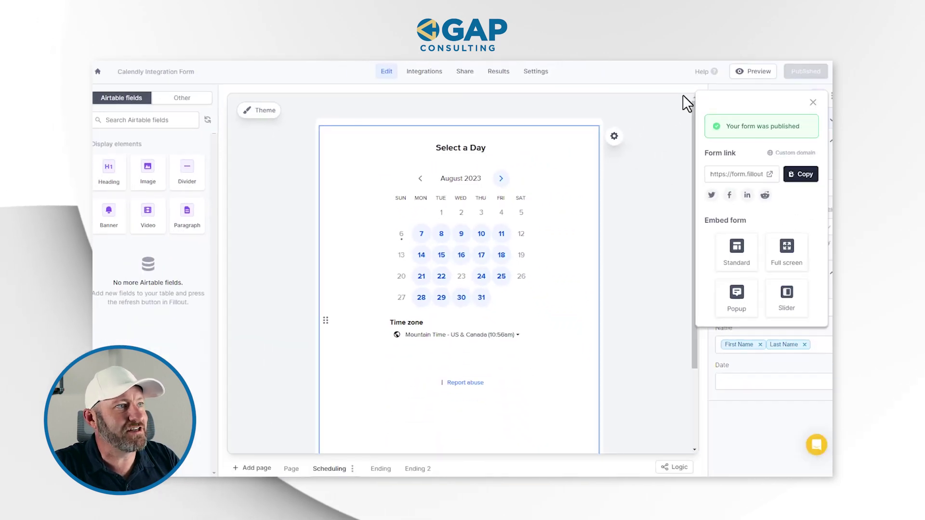
click(769, 174)
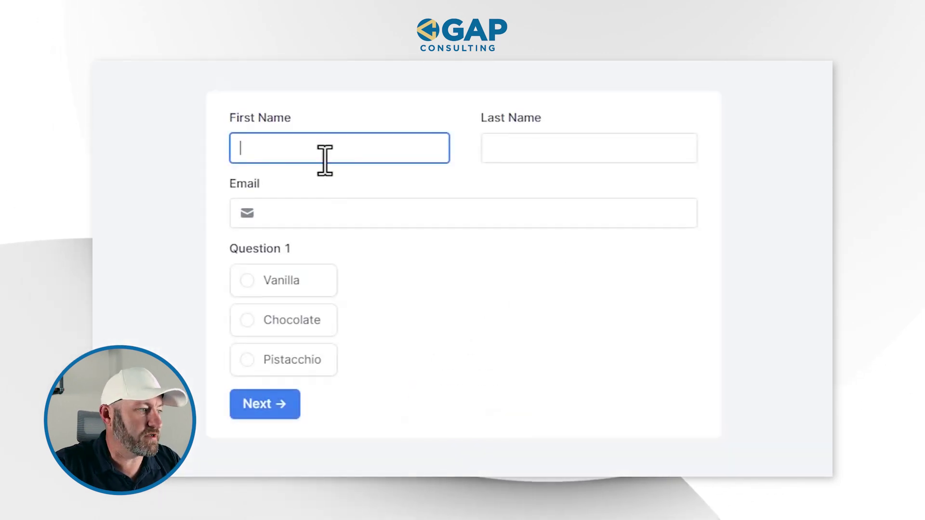
Fill a new test response with the respondent's name and e-mail, answering Vanilla.
text(Emily)
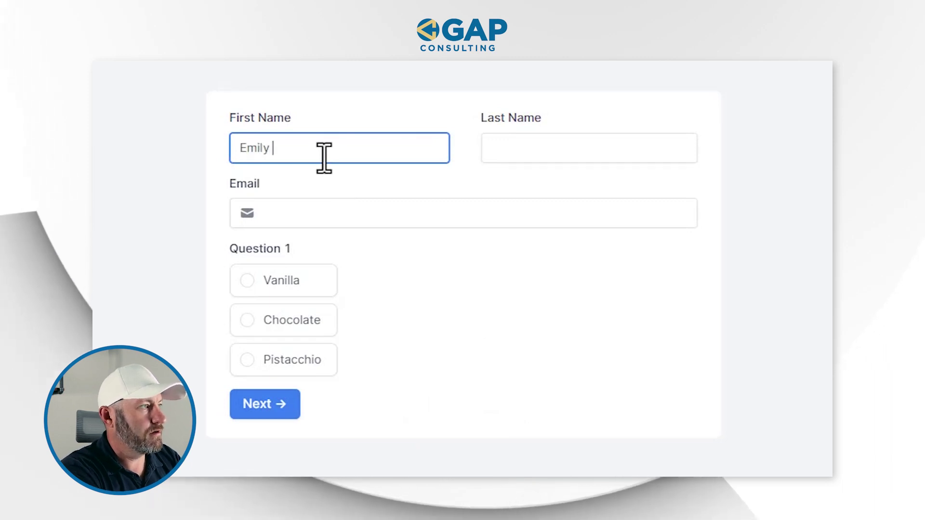
key(Tab)
text(Doe)
key(Tab)
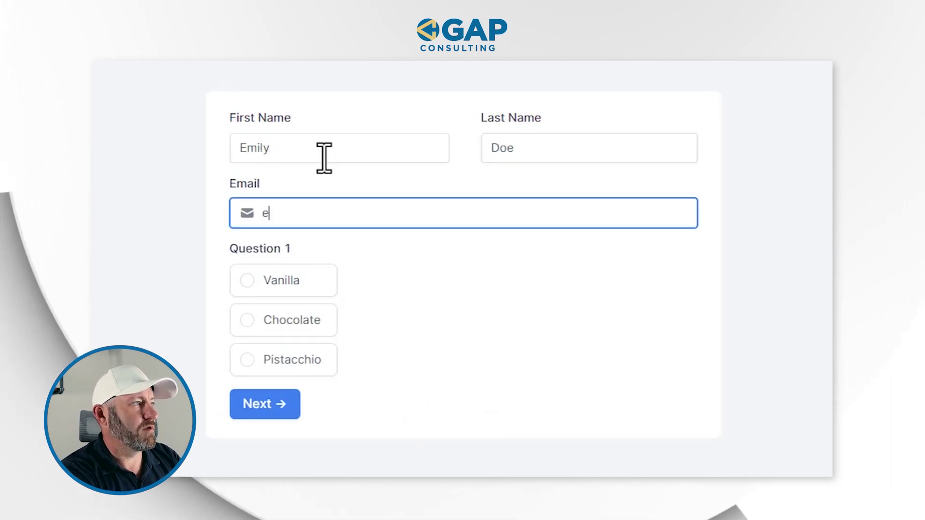
text(emily@example.com)
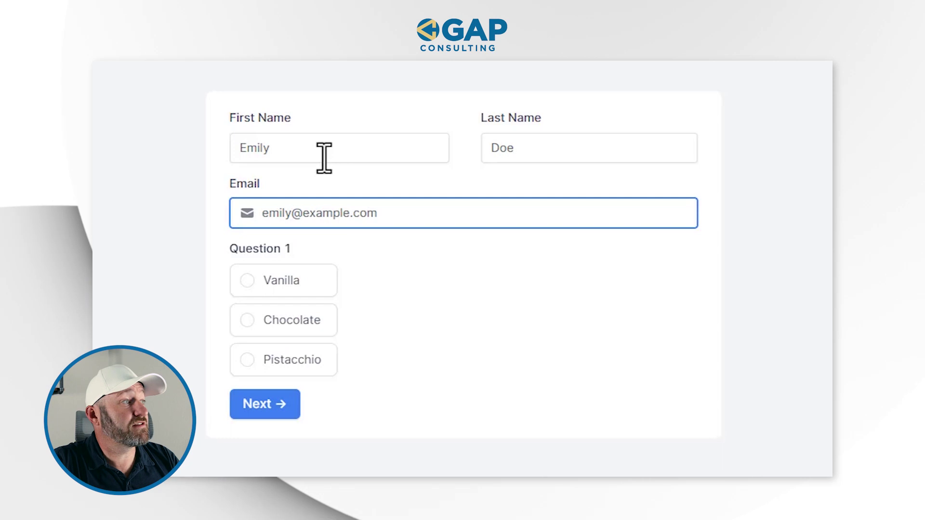
click(279, 291)
click(284, 402)
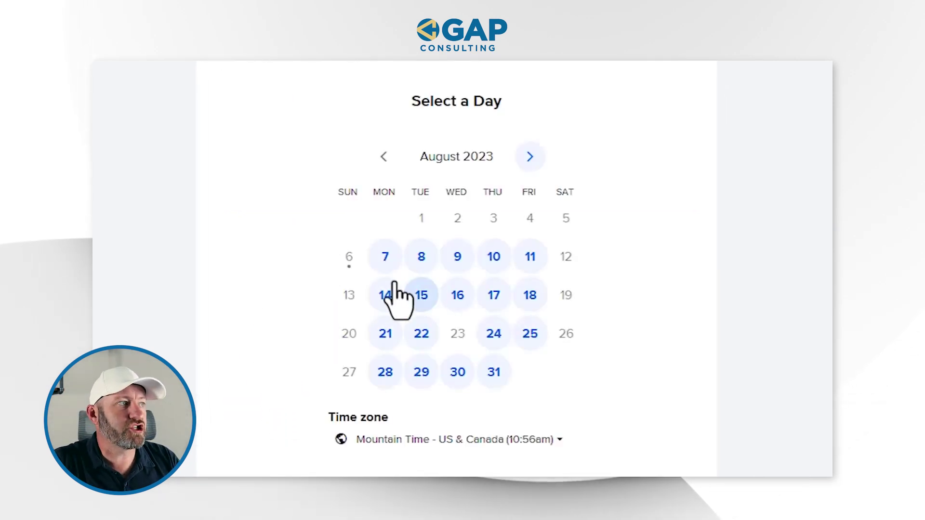
Book a Calendly meeting on Friday, August 11 at 9:00am.
click(525, 253)
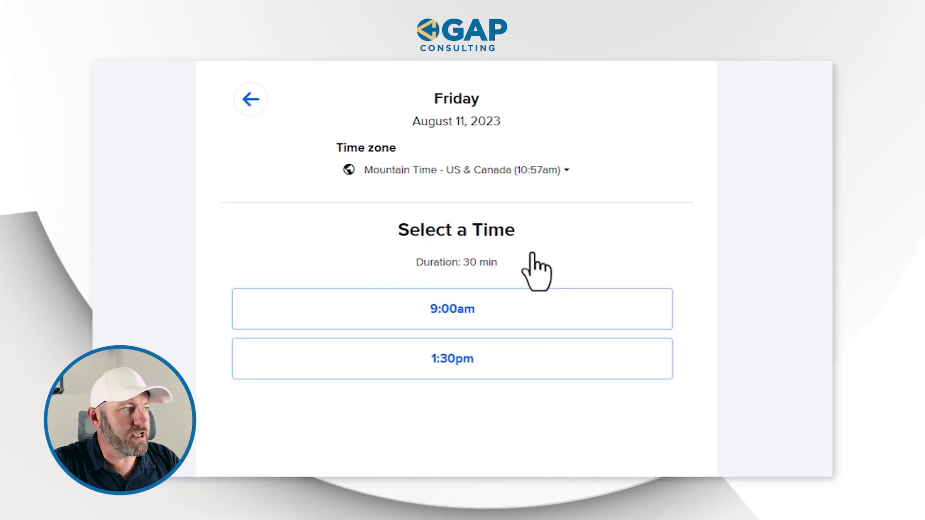
click(455, 319)
click(566, 293)
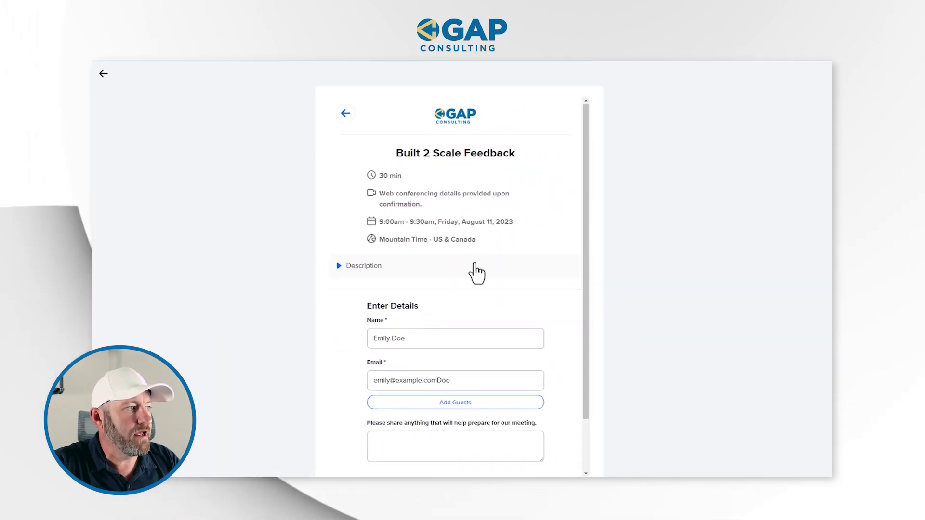
scroll(402, 301, down, 2)
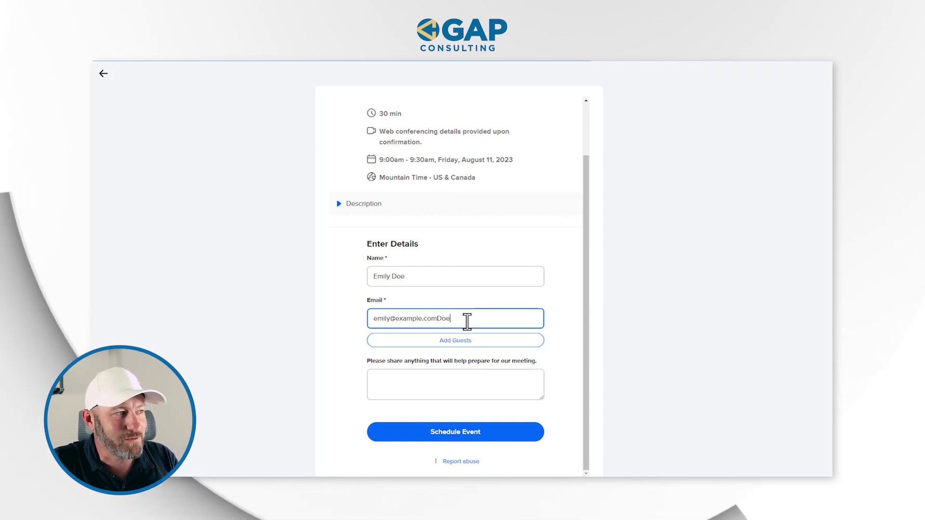
key(BackSpace)
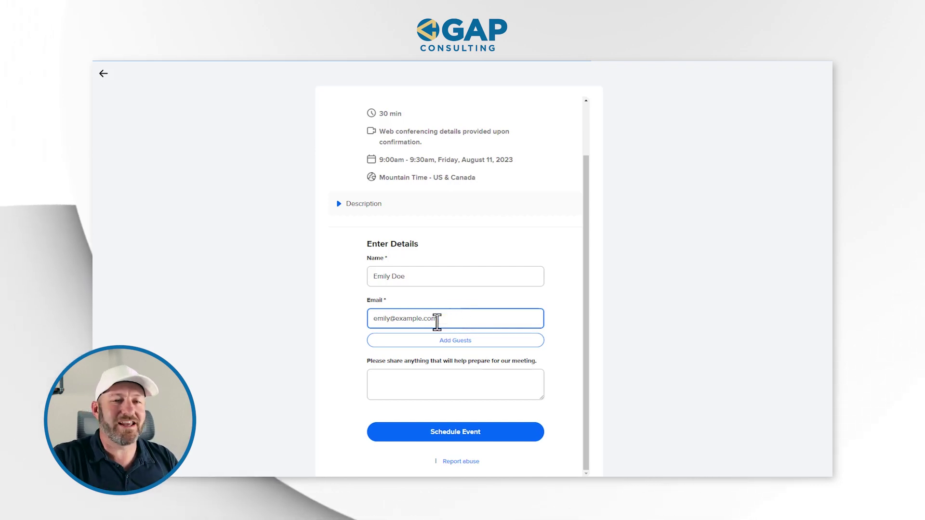
scroll(429, 294, down, 1)
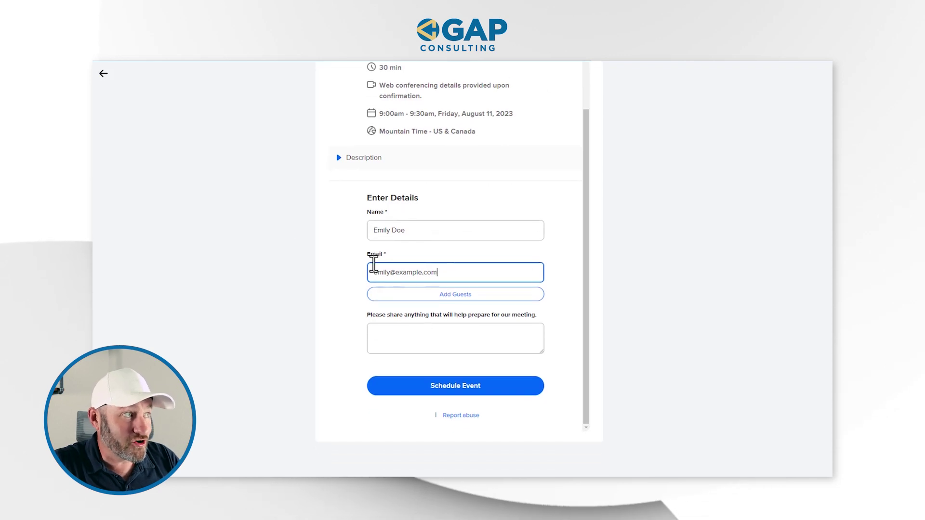
scroll(395, 175, up, 2)
scroll(384, 234, down, 1)
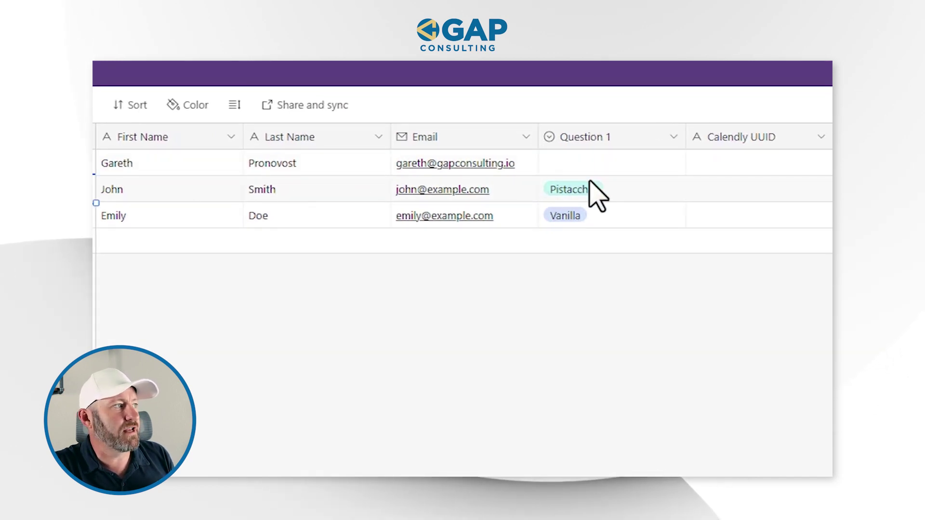
Inspect the new Airtable row's Question 1 value and the Calendly UUID column.
click(626, 222)
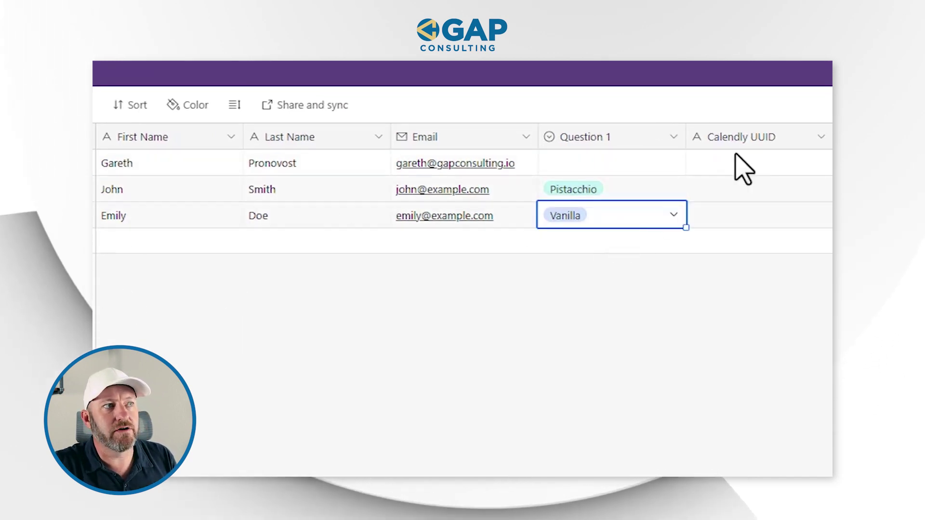
click(765, 138)
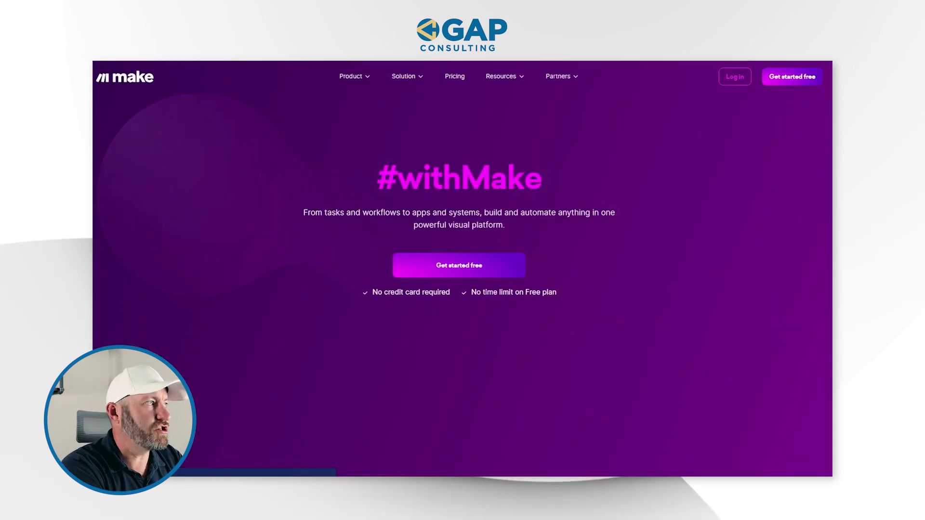
mouse_move(748, 87)
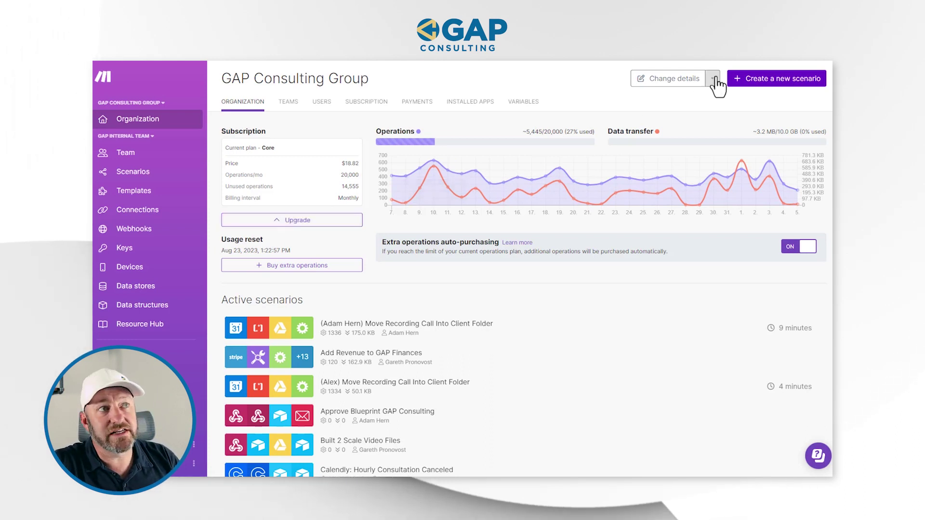
click(769, 82)
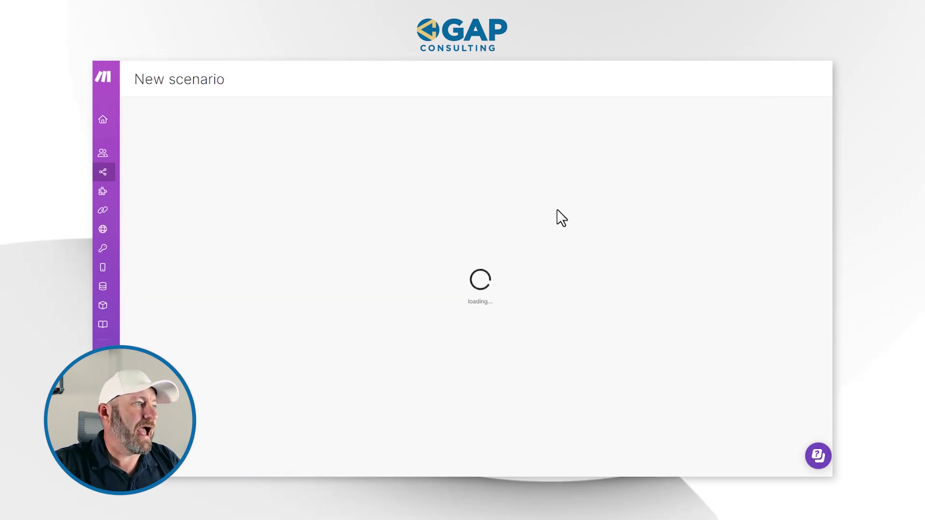
click(477, 250)
text(fi)
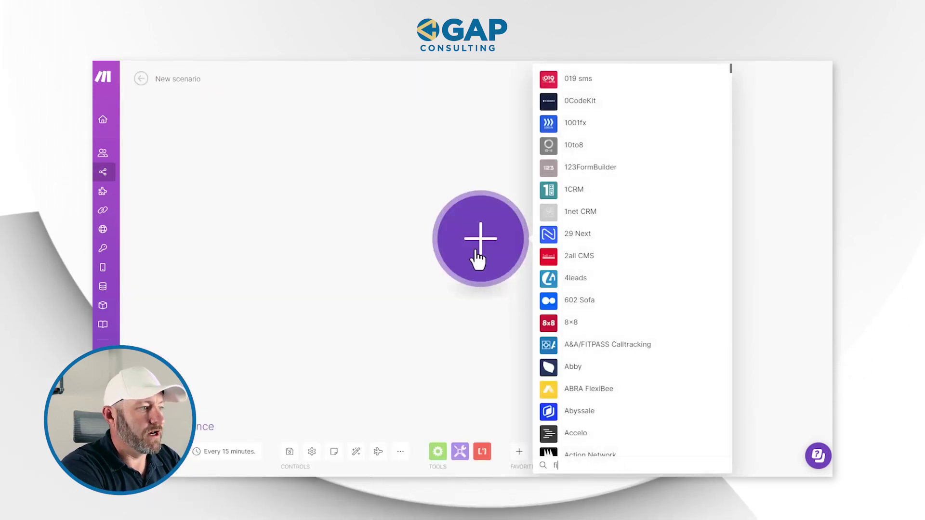
text(llou)
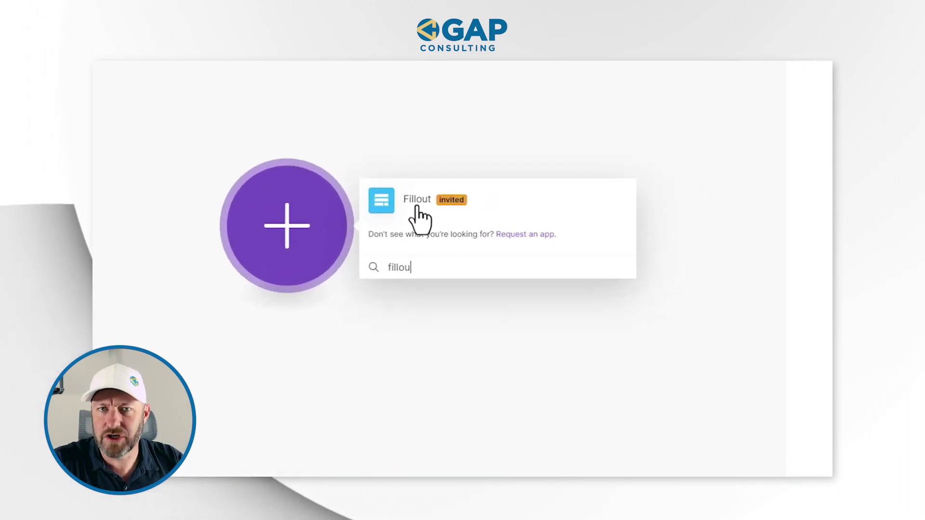
click(417, 203)
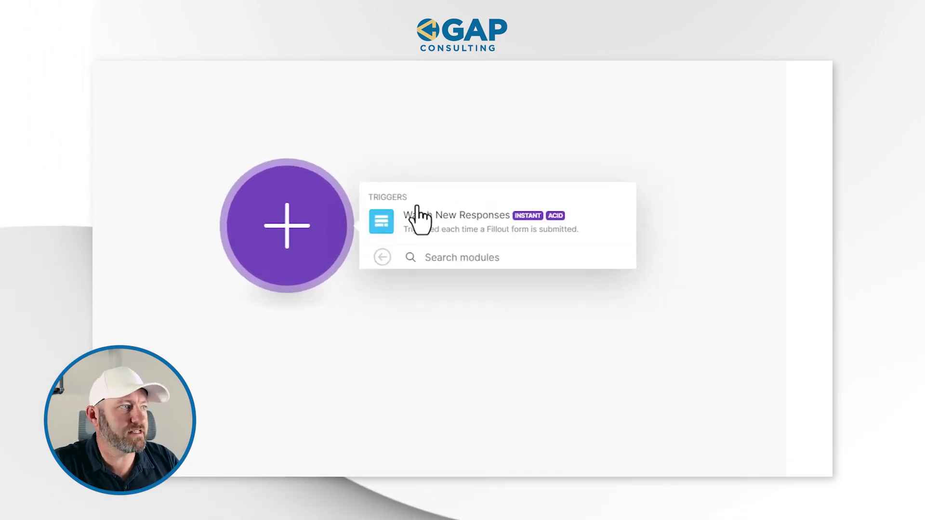
click(466, 222)
Add a webhook for the Calendly Integration Form to the Fillout trigger and confirm.
click(456, 227)
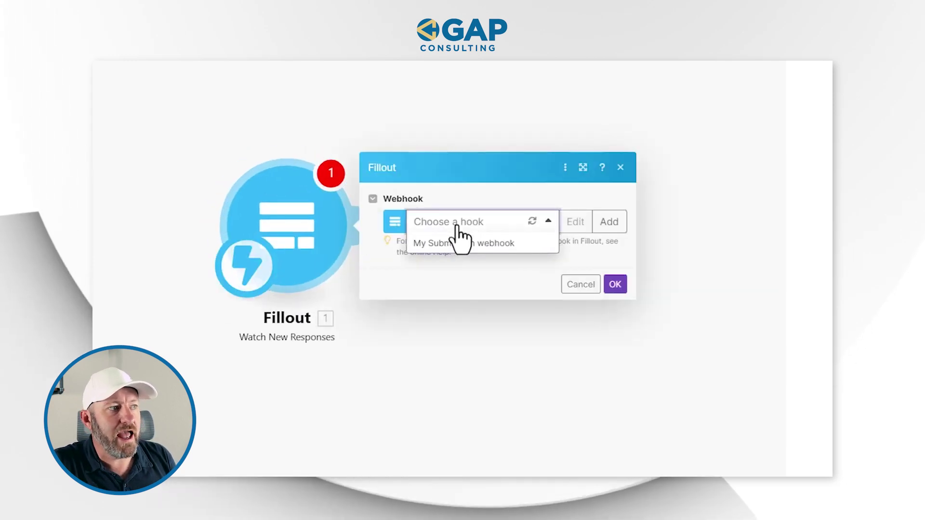
click(626, 226)
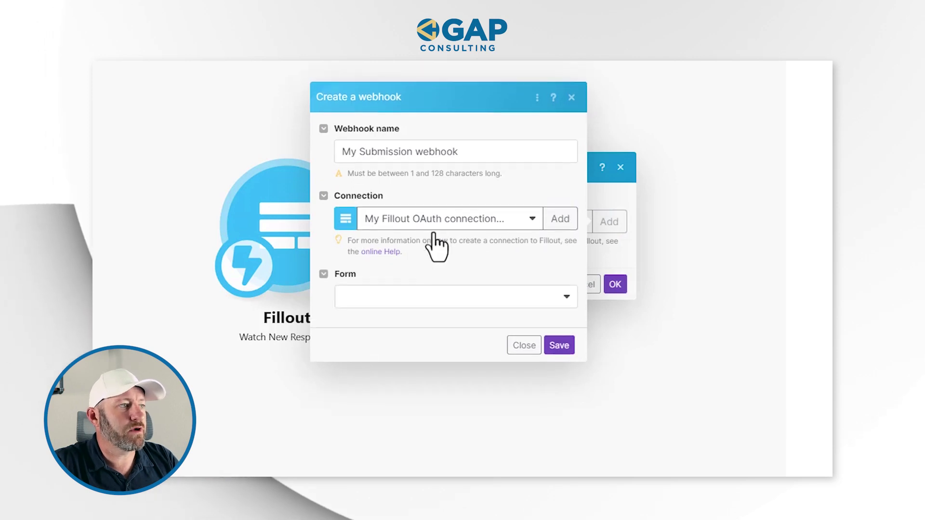
click(406, 296)
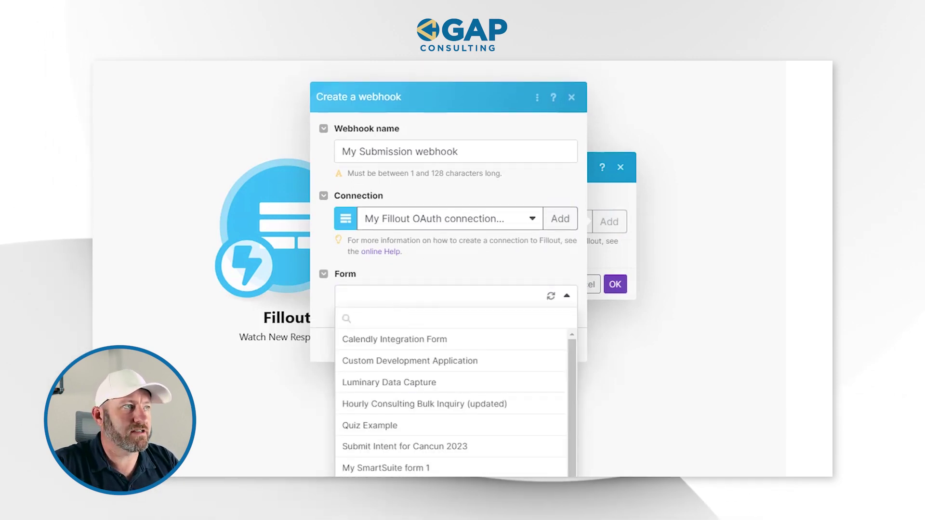
click(418, 341)
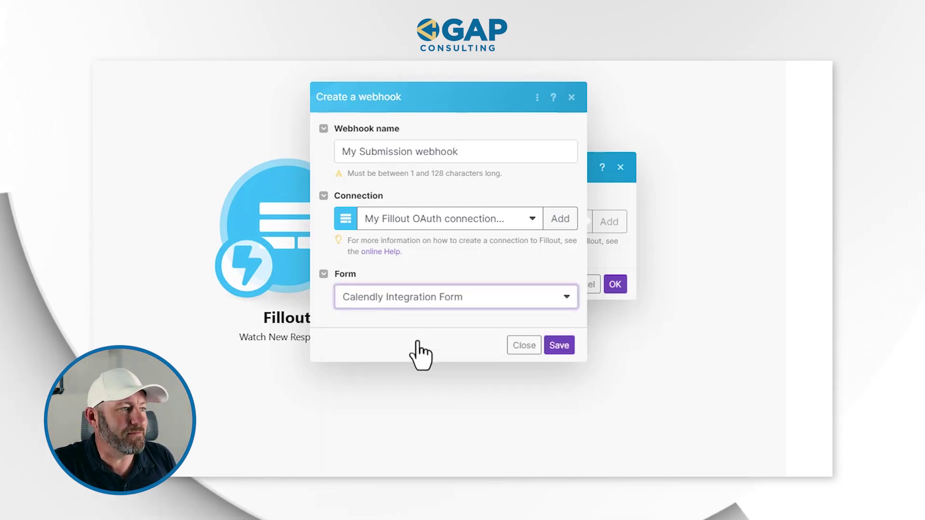
click(555, 348)
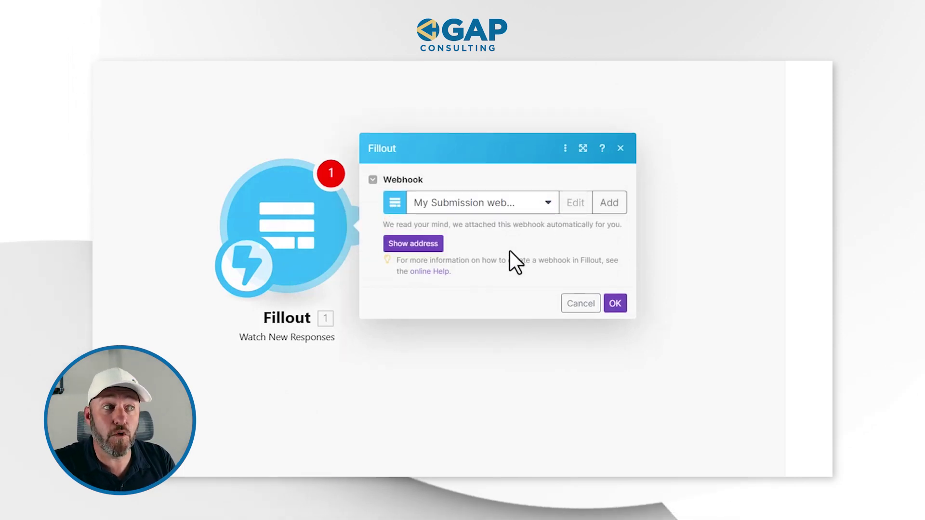
click(615, 307)
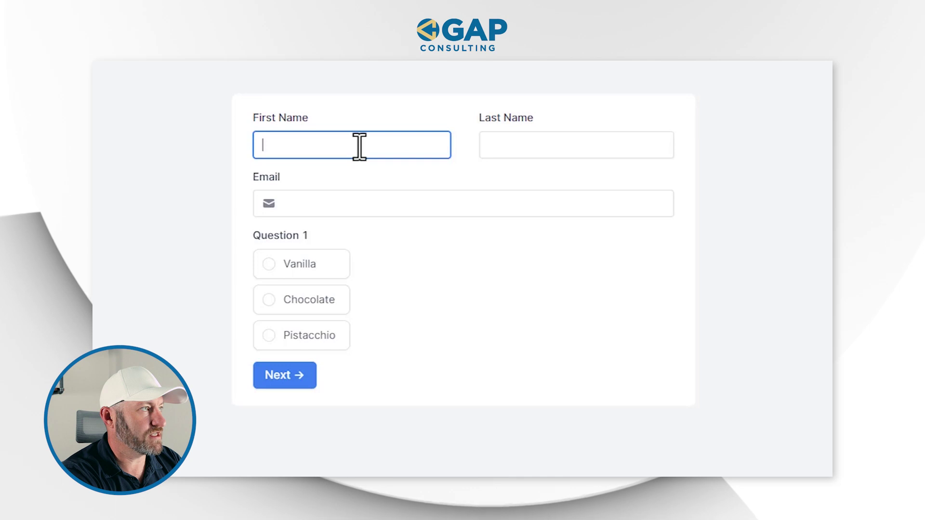
Fill in the tester's first name, last name and email, then choose Chocolate for Question 1.
text(Justin)
key(Tab)
text(Test)
key(Tab)
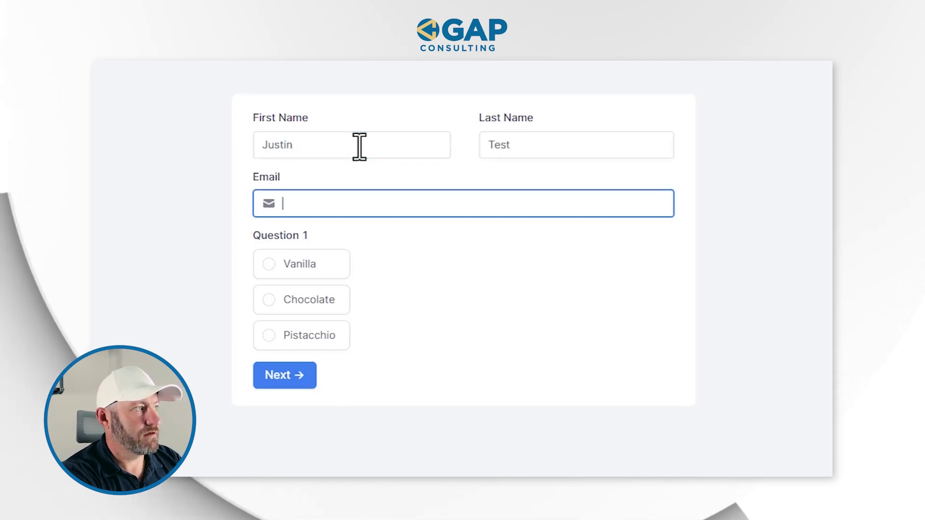
text(justin@example.com)
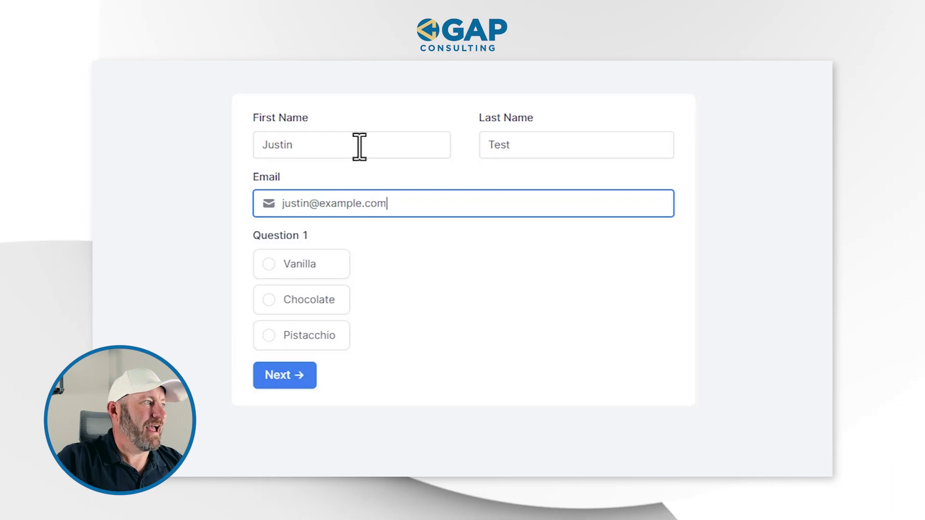
click(310, 308)
click(297, 378)
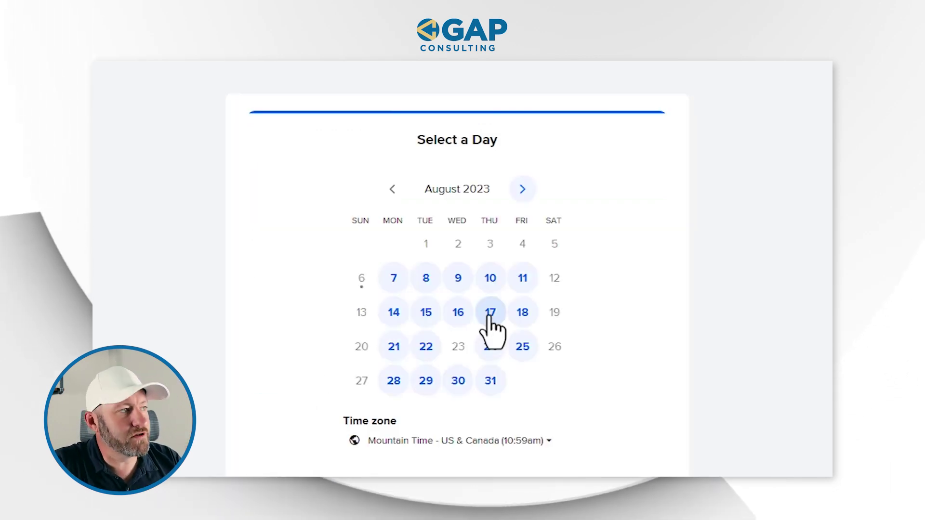
Book the 11:00am slot on Thursday, August 17, 2023 and schedule the event to submit.
click(490, 312)
click(458, 419)
click(464, 428)
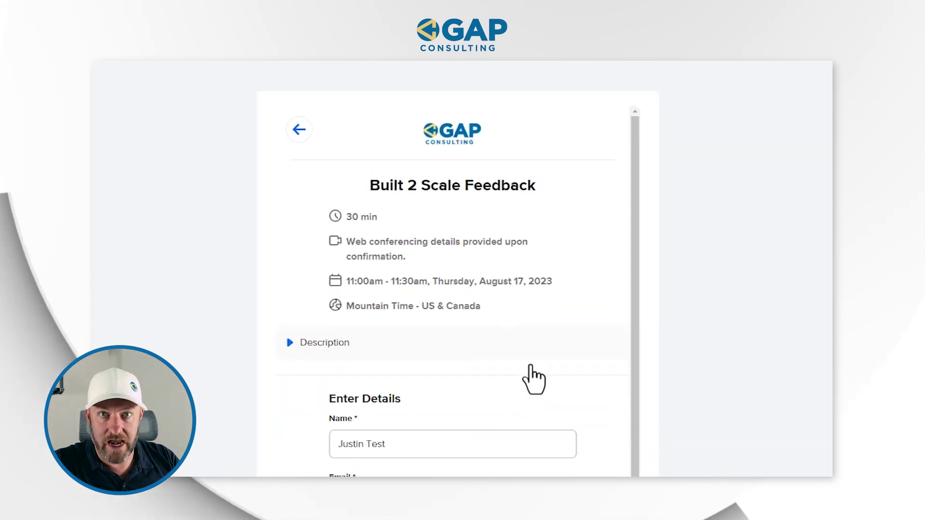
scroll(472, 338, down, 2)
drag(463, 318, 440, 320)
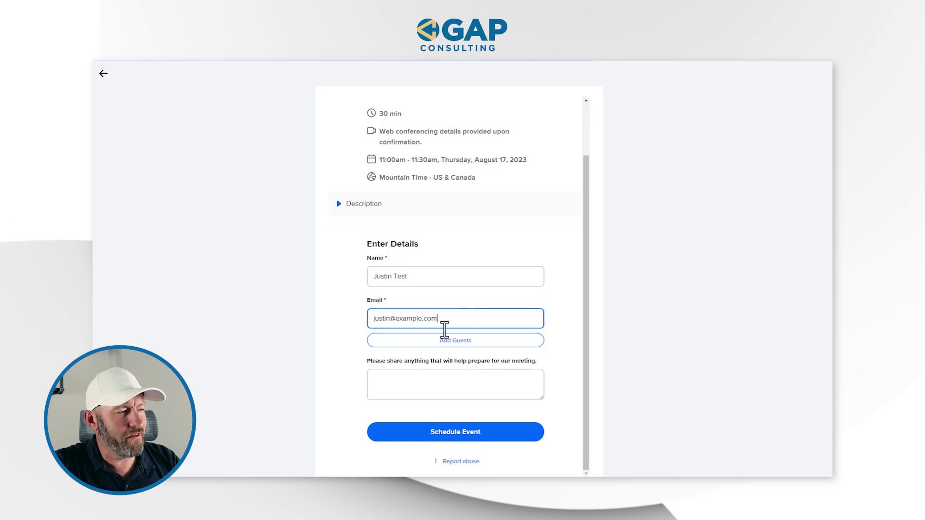
click(454, 440)
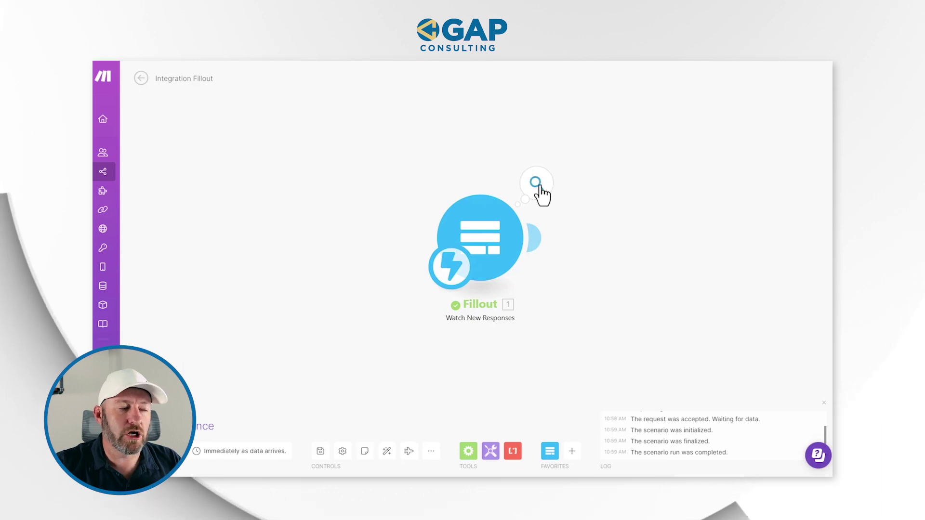
Show the trigger's bundle with answer Chocolate, the 17:00Z–17:30Z Calendly times, and the selected Event Uuid.
click(536, 186)
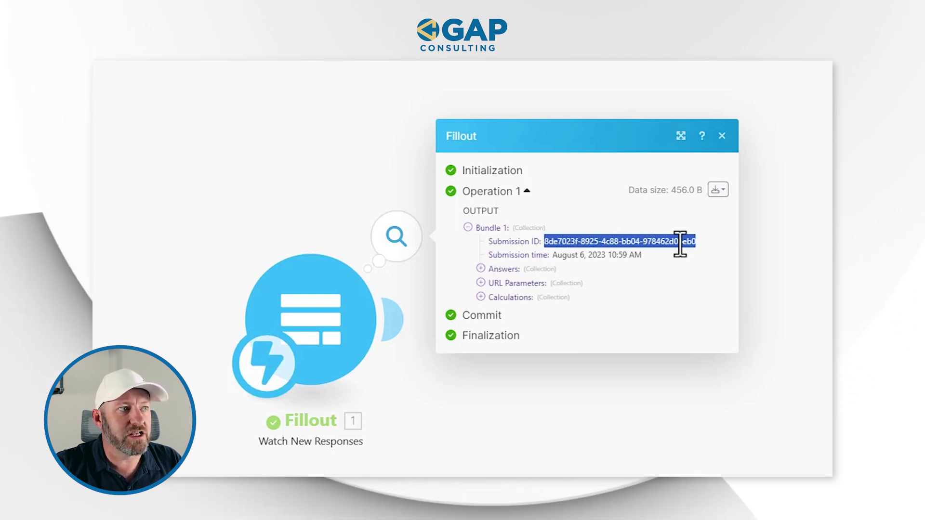
click(486, 270)
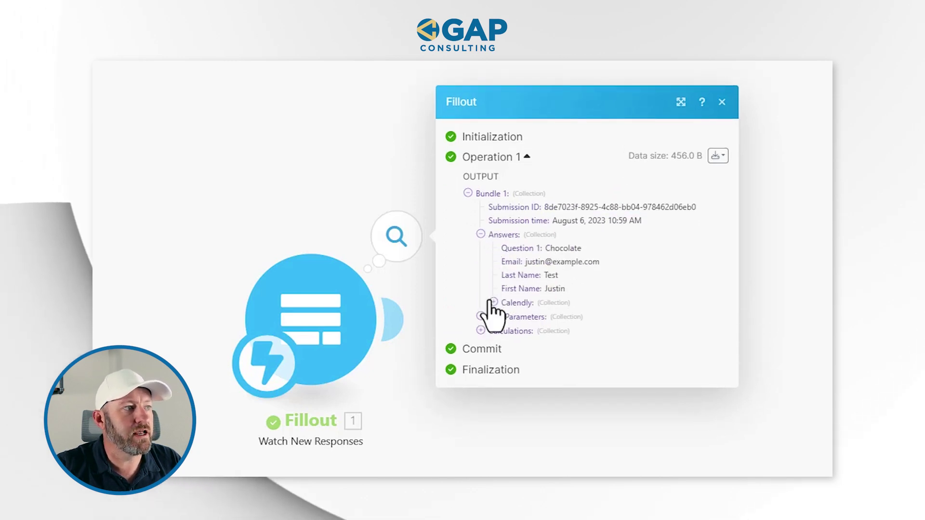
click(493, 302)
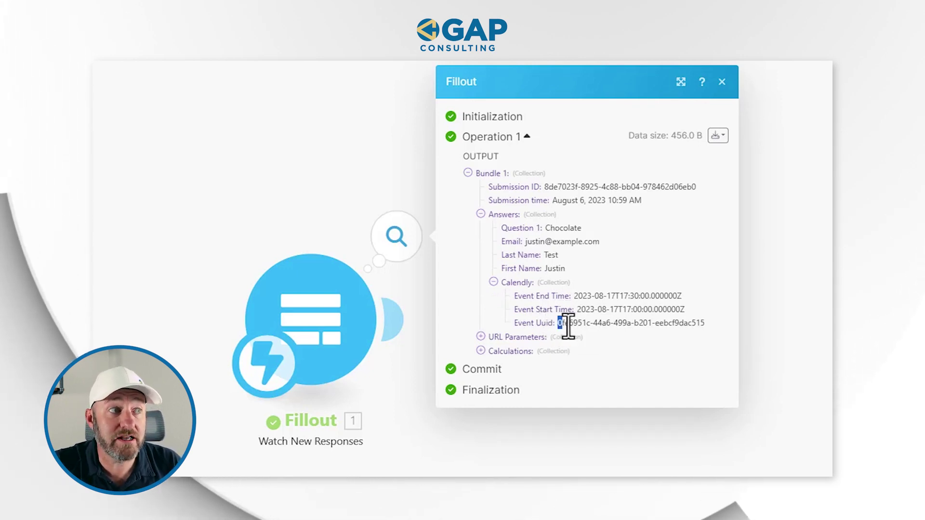
drag(558, 322, 718, 338)
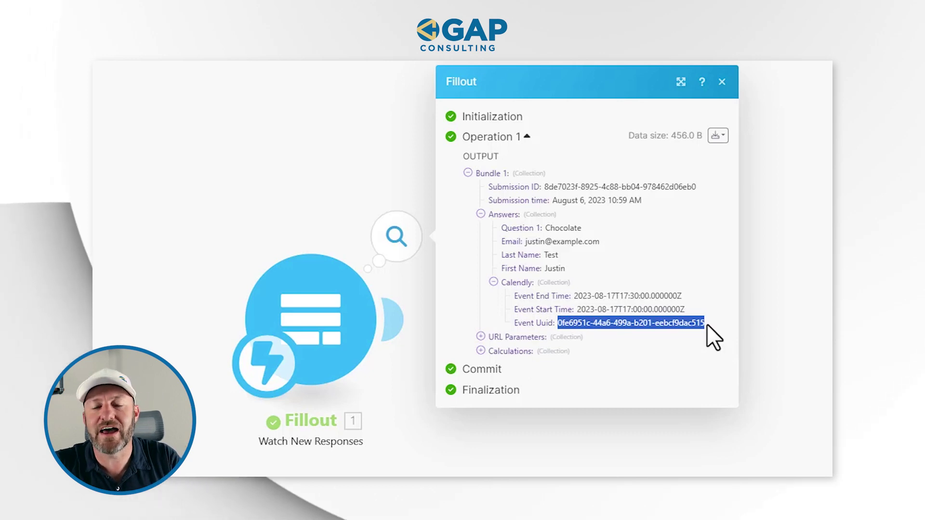